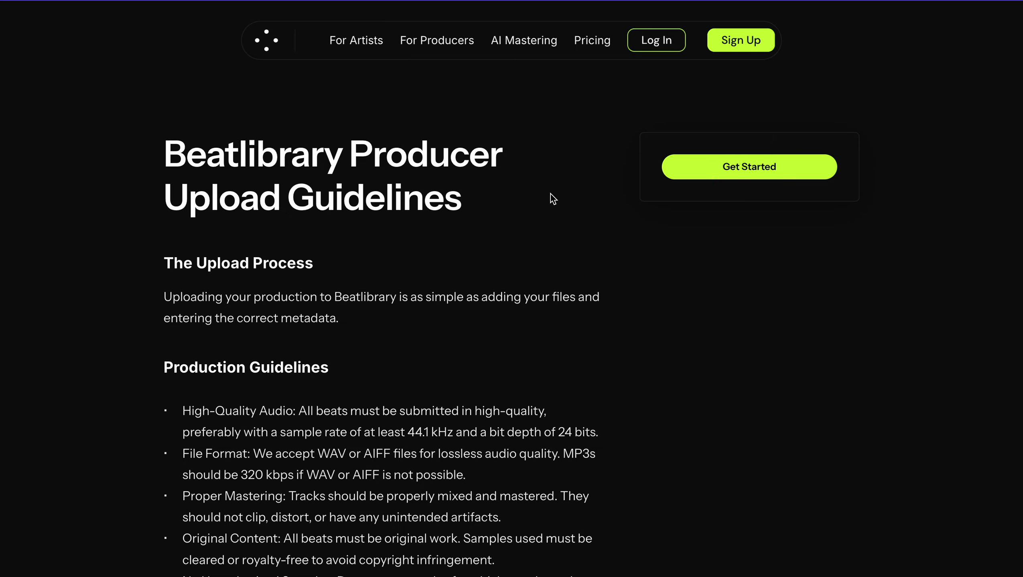
- Read the Production Guidelines and Cover Art Guidelines on the Beatlibrary Producer Upload Guidelines page
{"action": "scroll", "coordinate": [551, 194], "scroll_direction": "down", "scroll_amount": 4}
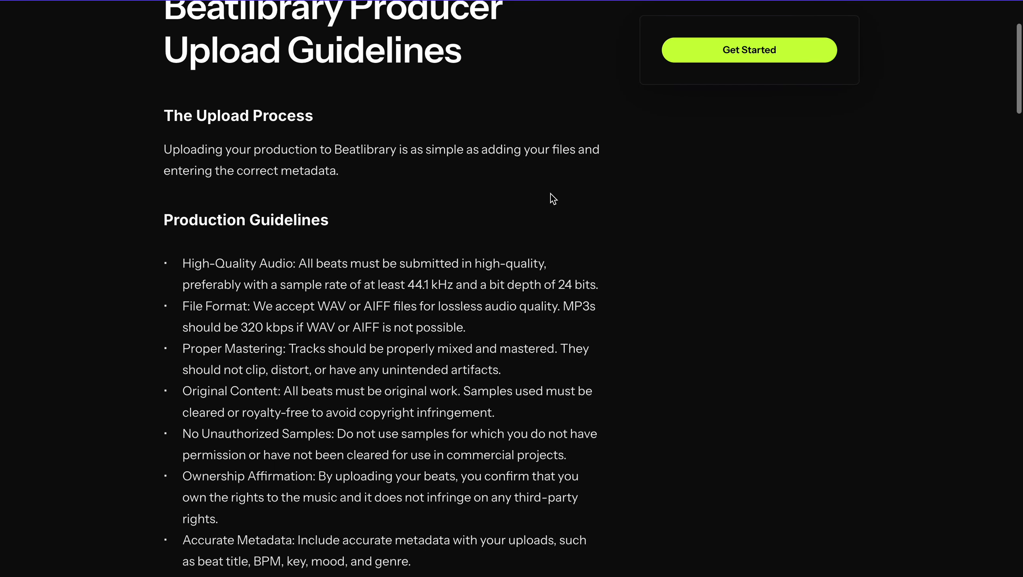
{"action": "scroll", "coordinate": [553, 199], "scroll_direction": "down", "scroll_amount": 1}
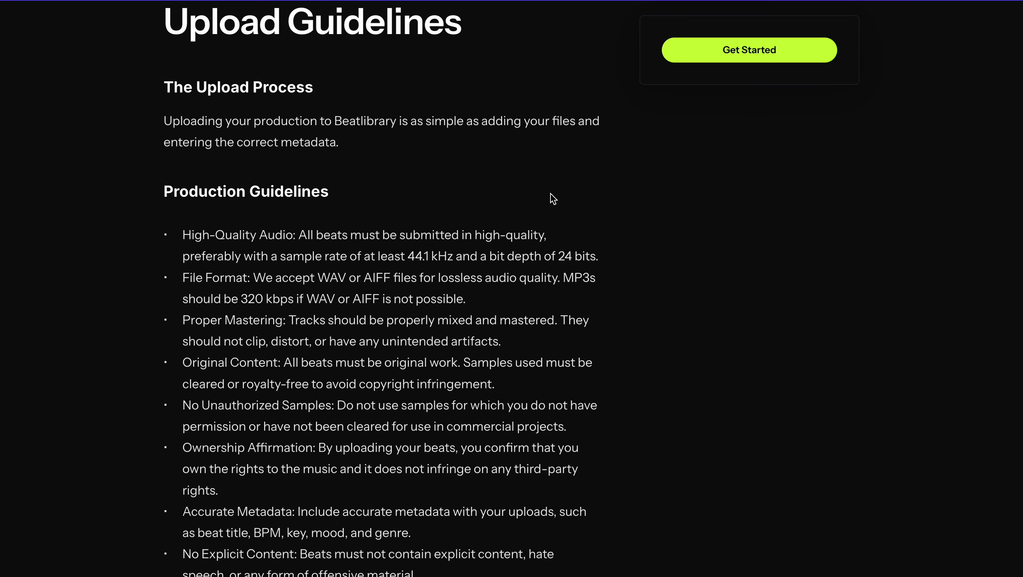
{"action": "scroll", "coordinate": [551, 194], "scroll_direction": "up", "scroll_amount": 1}
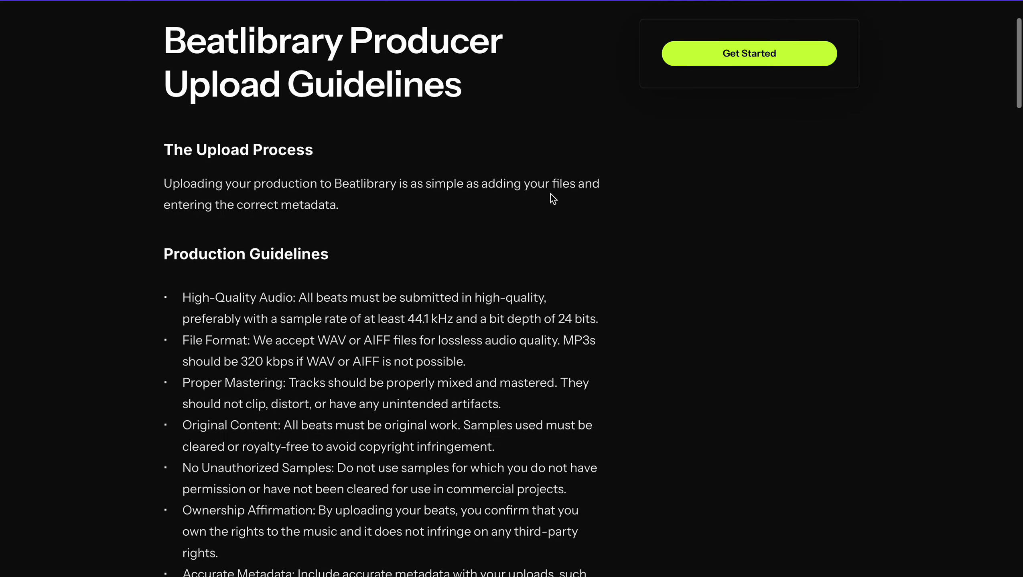
{"action": "scroll", "coordinate": [551, 194], "scroll_direction": "down", "scroll_amount": 2}
{"action": "scroll", "coordinate": [550, 194], "scroll_direction": "down", "scroll_amount": 20}
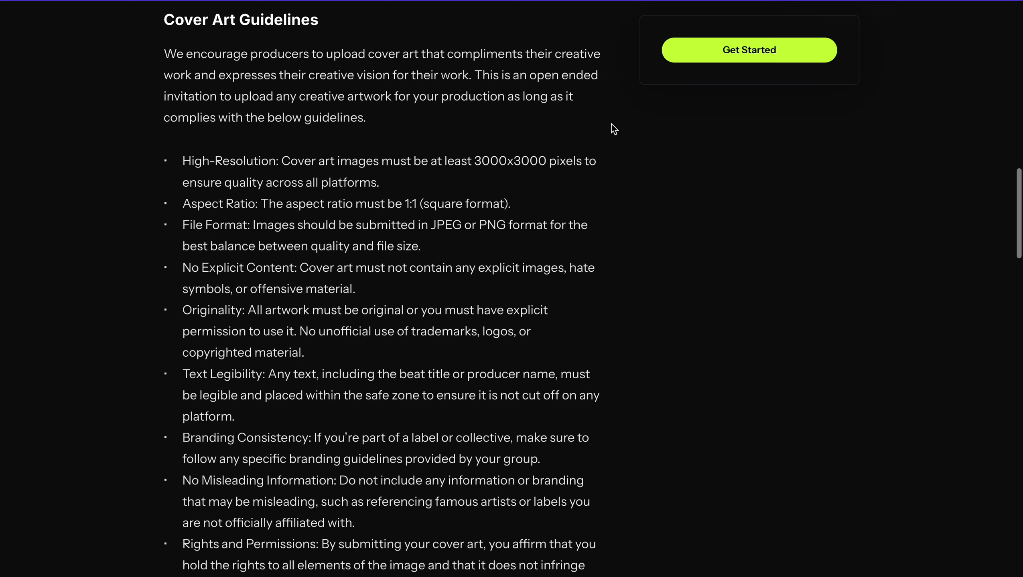
{"action": "scroll", "coordinate": [611, 124], "scroll_direction": "down", "scroll_amount": 16}
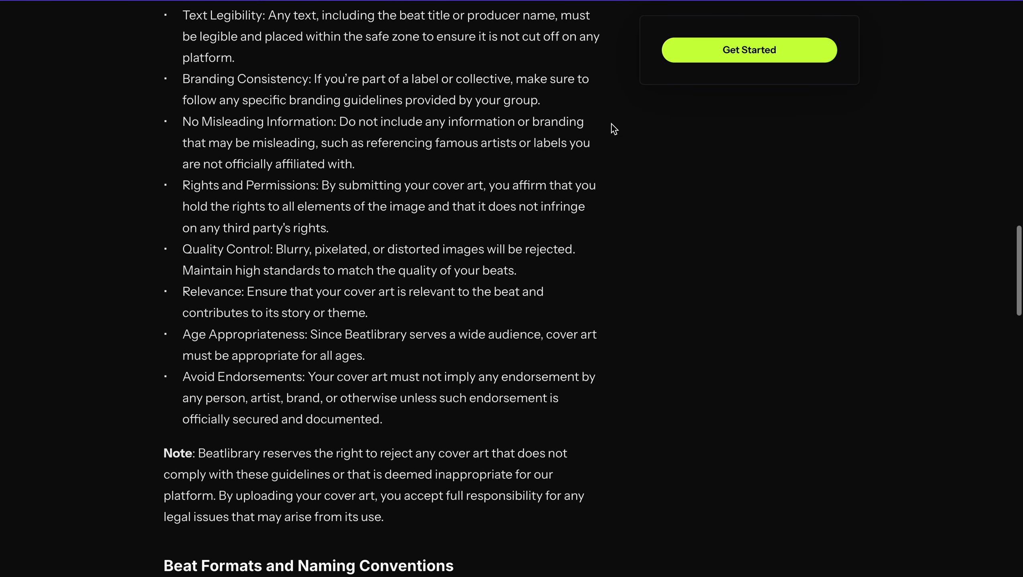
{"action": "scroll", "coordinate": [611, 124], "scroll_direction": "down", "scroll_amount": 6}
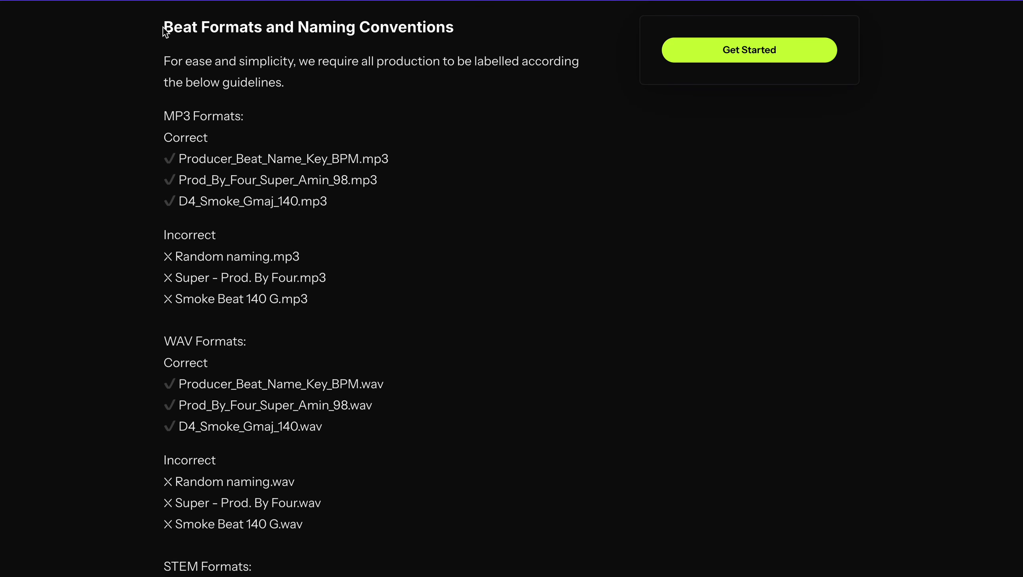
- Examine the Beat Formats and Naming Conventions section, focusing on the correct MP3 file name pattern
{"action": "left_click_drag", "start_coordinate": [164, 27], "coordinate": [466, 29]}
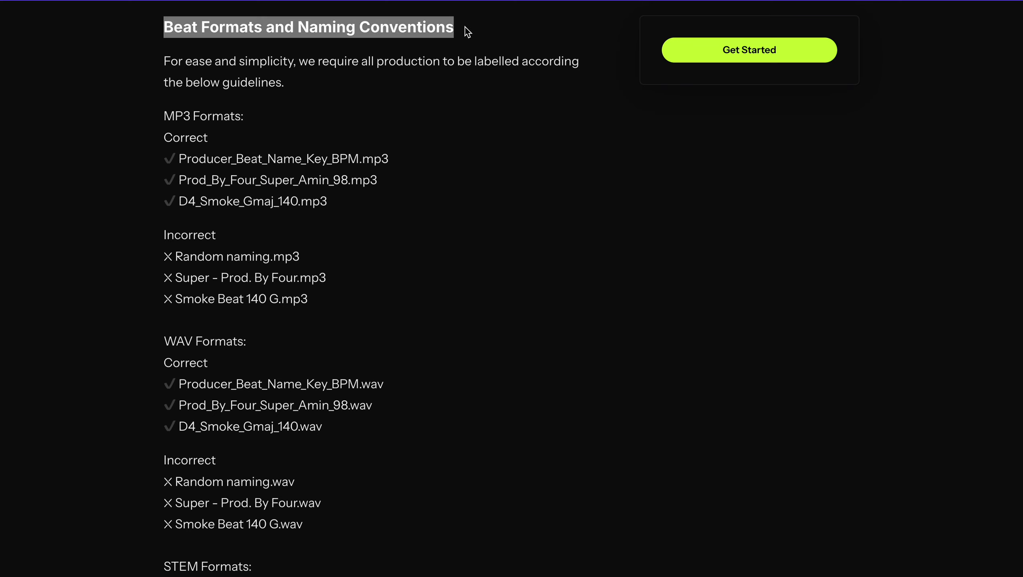
{"action": "left_click", "coordinate": [469, 28]}
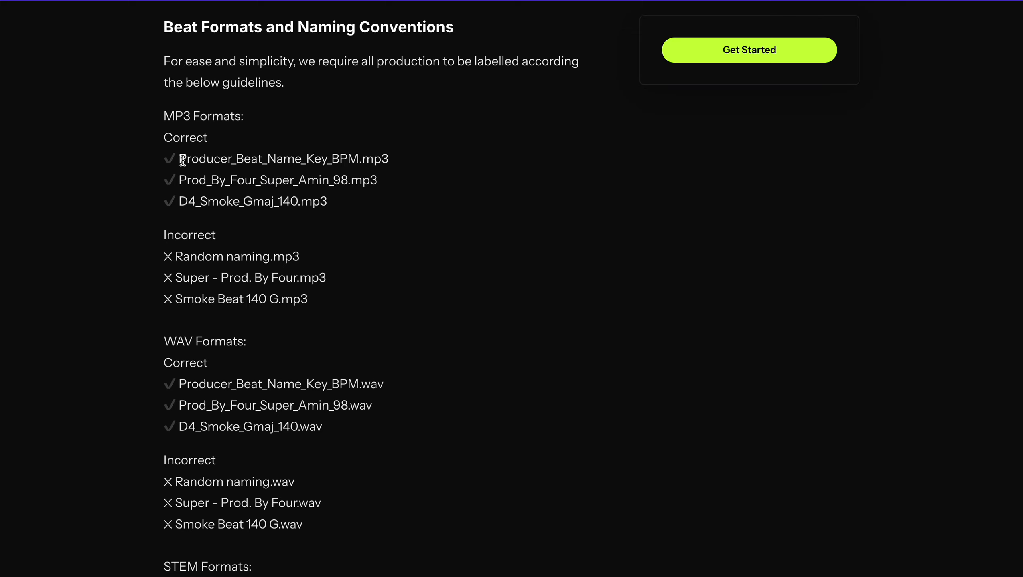
{"action": "left_click_drag", "start_coordinate": [180, 160], "coordinate": [359, 159]}
{"action": "left_click", "coordinate": [332, 159]}
{"action": "left_click", "coordinate": [408, 169]}
{"action": "left_click_drag", "start_coordinate": [179, 159], "coordinate": [344, 158]}
{"action": "left_click", "coordinate": [344, 207]}
- Examine the three incorrect MP3 file name examples in the naming conventions
{"action": "left_click_drag", "start_coordinate": [174, 257], "coordinate": [342, 259]}
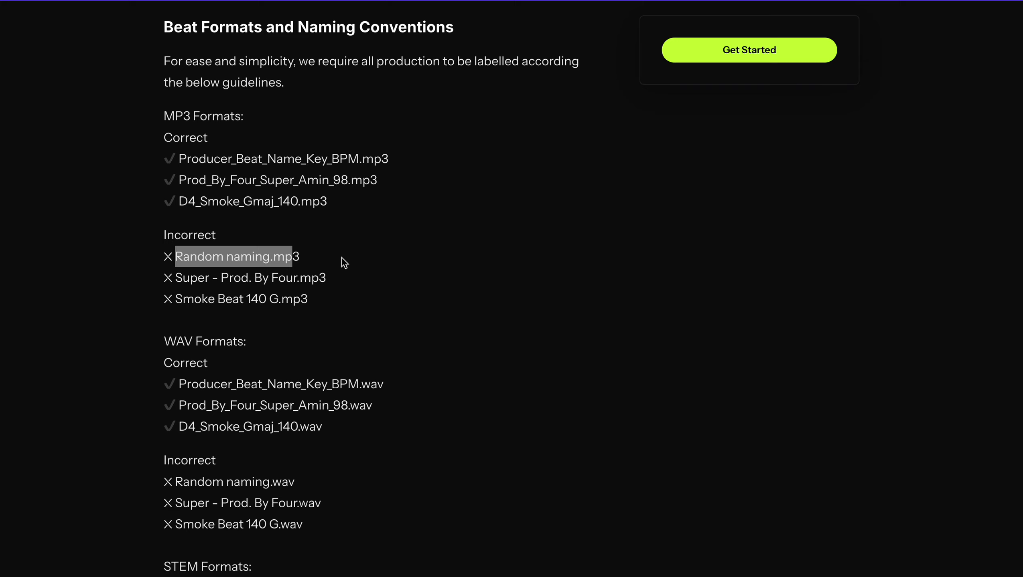
{"action": "left_click", "coordinate": [364, 259]}
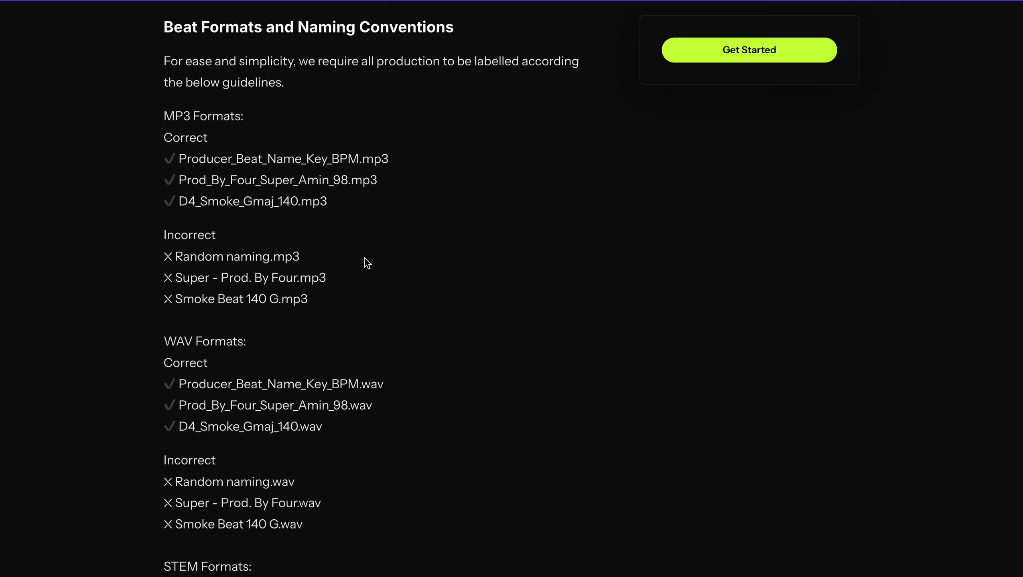
{"action": "left_click_drag", "start_coordinate": [269, 255], "coordinate": [182, 253]}
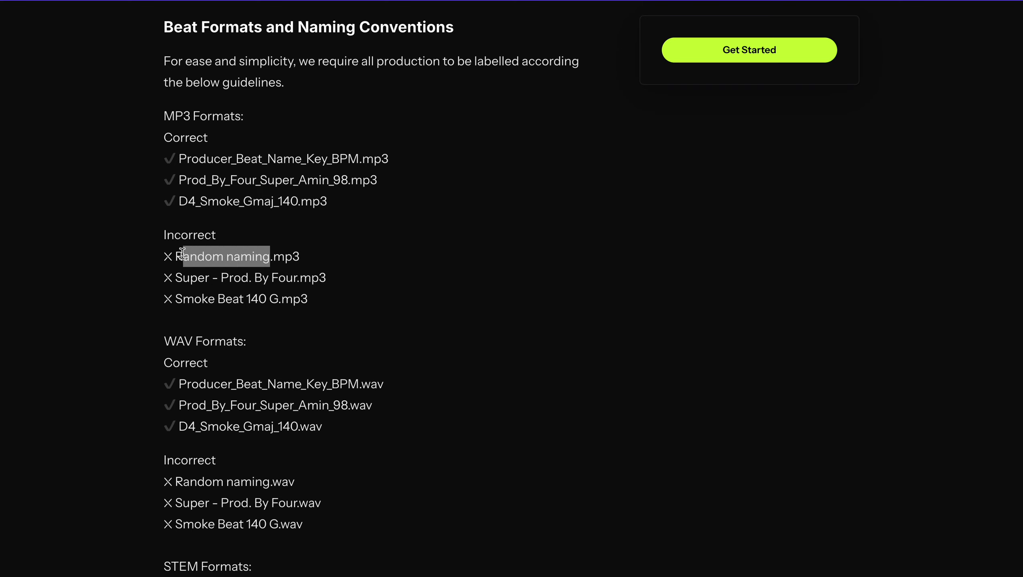
{"action": "left_click", "coordinate": [334, 259]}
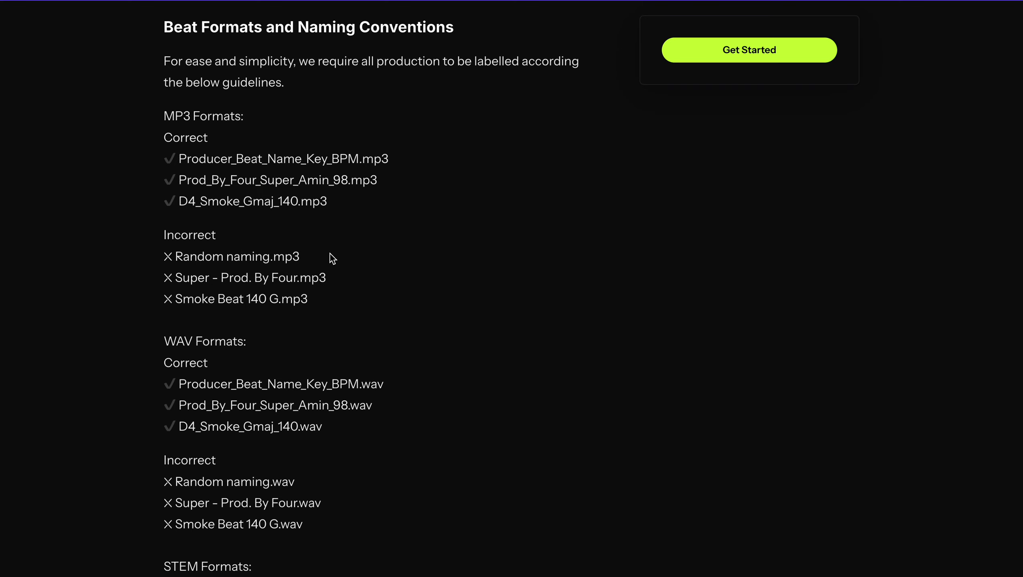
{"action": "double_click", "coordinate": [196, 278]}
{"action": "left_click", "coordinate": [269, 286]}
{"action": "left_click_drag", "start_coordinate": [221, 279], "coordinate": [181, 300]}
{"action": "left_click", "coordinate": [359, 323]}
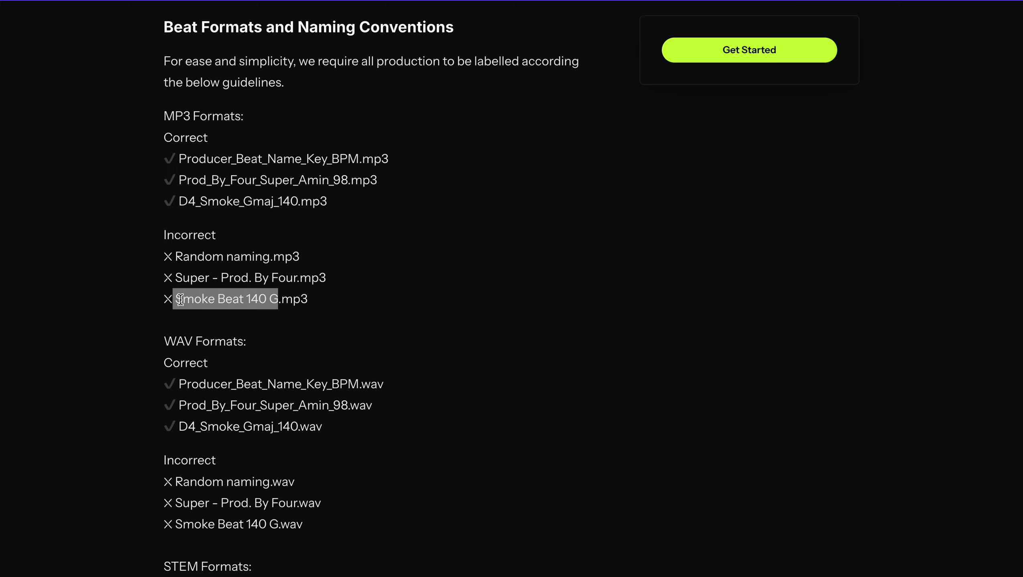
{"action": "left_click", "coordinate": [279, 299]}
{"action": "left_click_drag", "start_coordinate": [280, 299], "coordinate": [175, 299]}
{"action": "left_click", "coordinate": [323, 300]}
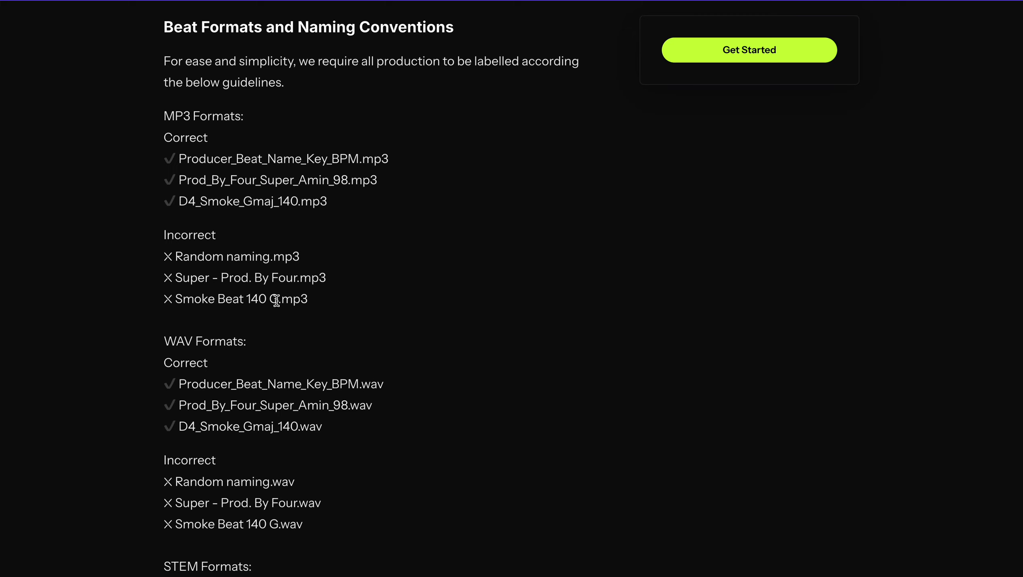
{"action": "left_click_drag", "start_coordinate": [277, 299], "coordinate": [175, 299]}
{"action": "left_click", "coordinate": [357, 290]}
- Examine the correct STEM file name examples, focusing on the instrument suffix at the end of each name
{"action": "scroll", "coordinate": [357, 290], "scroll_direction": "down", "scroll_amount": 1}
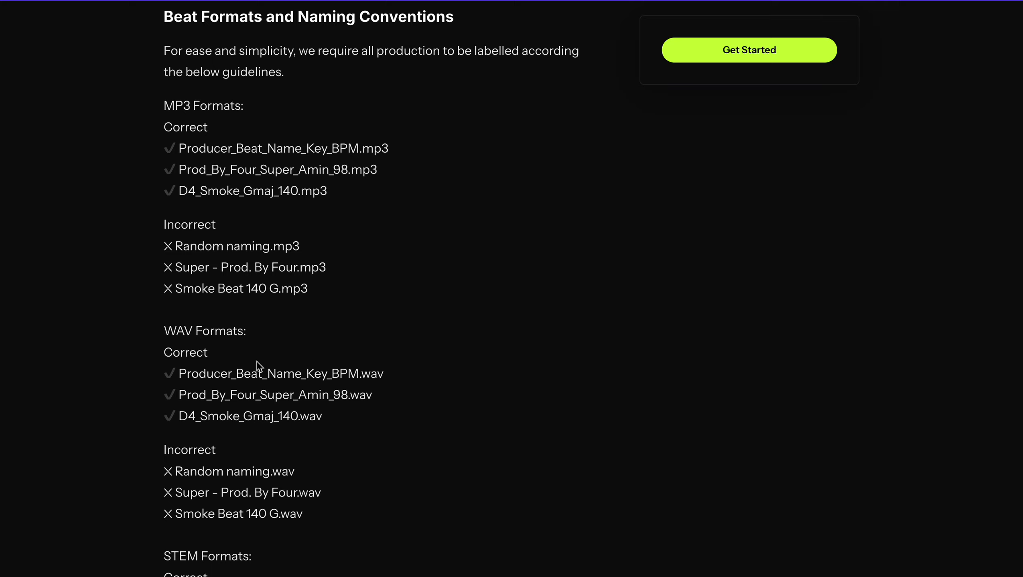
{"action": "scroll", "coordinate": [231, 393], "scroll_direction": "down", "scroll_amount": 6}
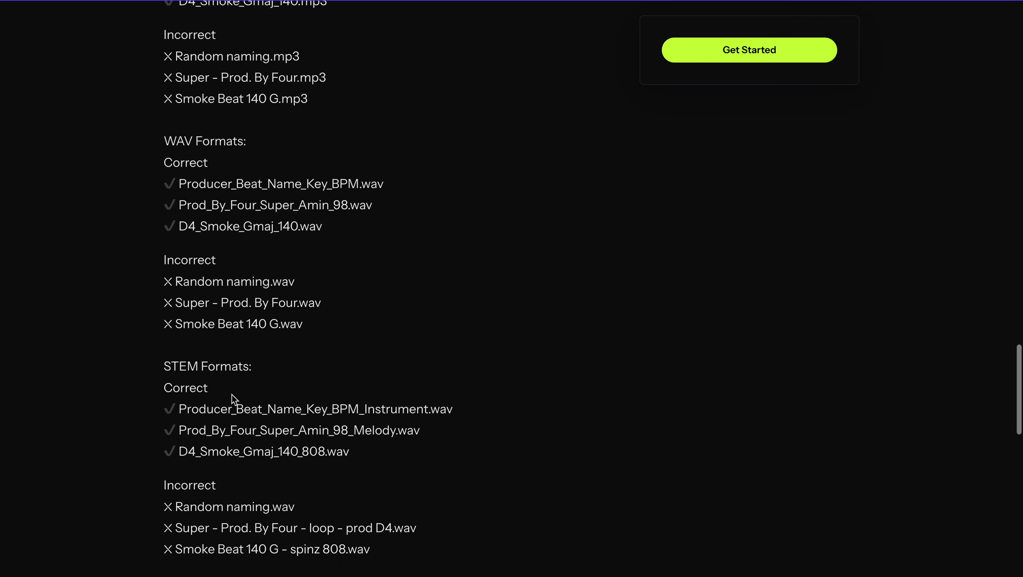
{"action": "scroll", "coordinate": [231, 395], "scroll_direction": "down", "scroll_amount": 2}
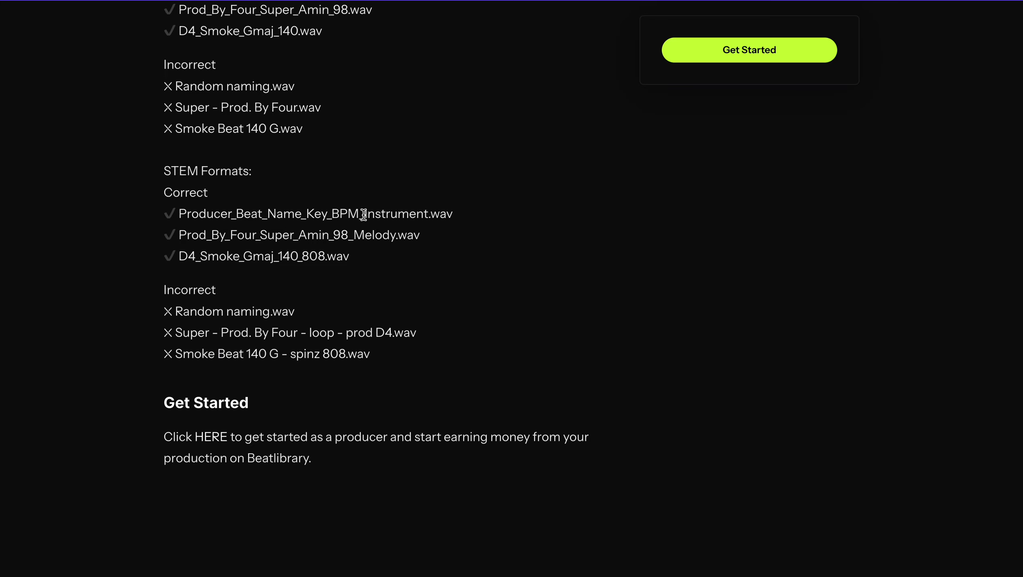
{"action": "left_click_drag", "start_coordinate": [364, 213], "coordinate": [429, 216]}
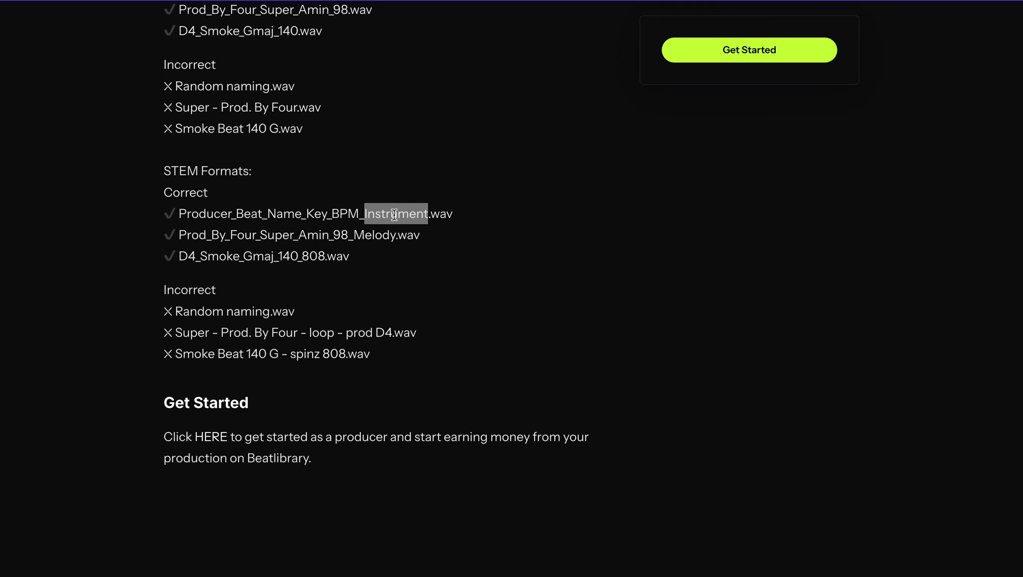
{"action": "left_click", "coordinate": [349, 239]}
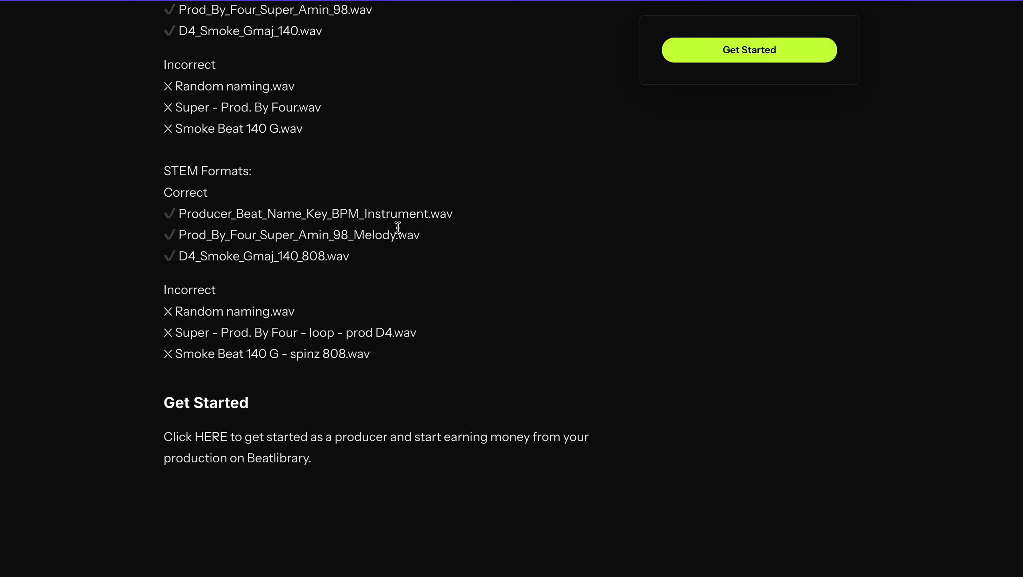
{"action": "scroll", "coordinate": [398, 229], "scroll_direction": "up", "scroll_amount": 4}
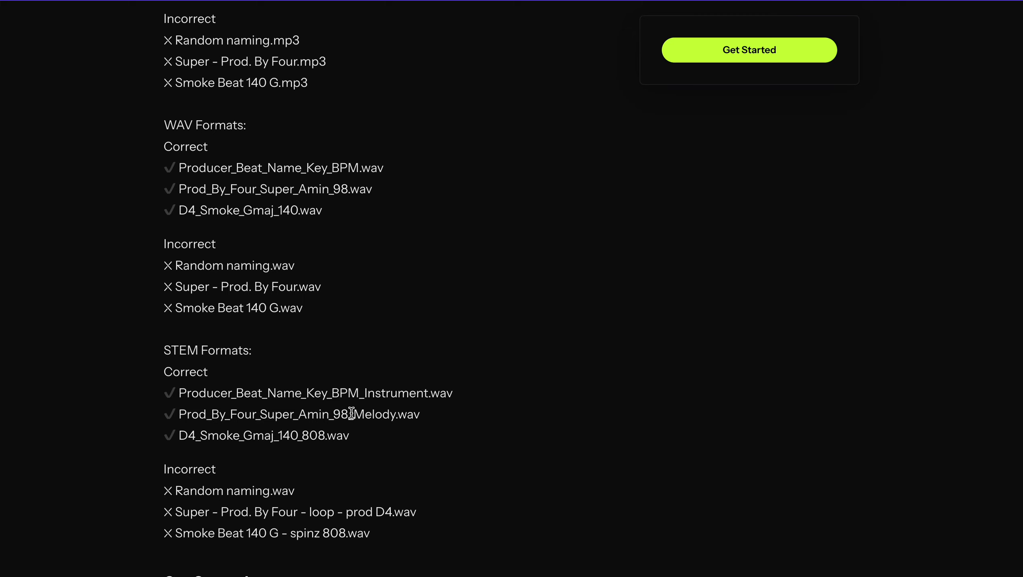
{"action": "left_click_drag", "start_coordinate": [354, 415], "coordinate": [394, 414]}
{"action": "left_click", "coordinate": [429, 413]}
{"action": "left_click_drag", "start_coordinate": [394, 415], "coordinate": [355, 414]}
{"action": "scroll", "coordinate": [472, 424], "scroll_direction": "down", "scroll_amount": 3}
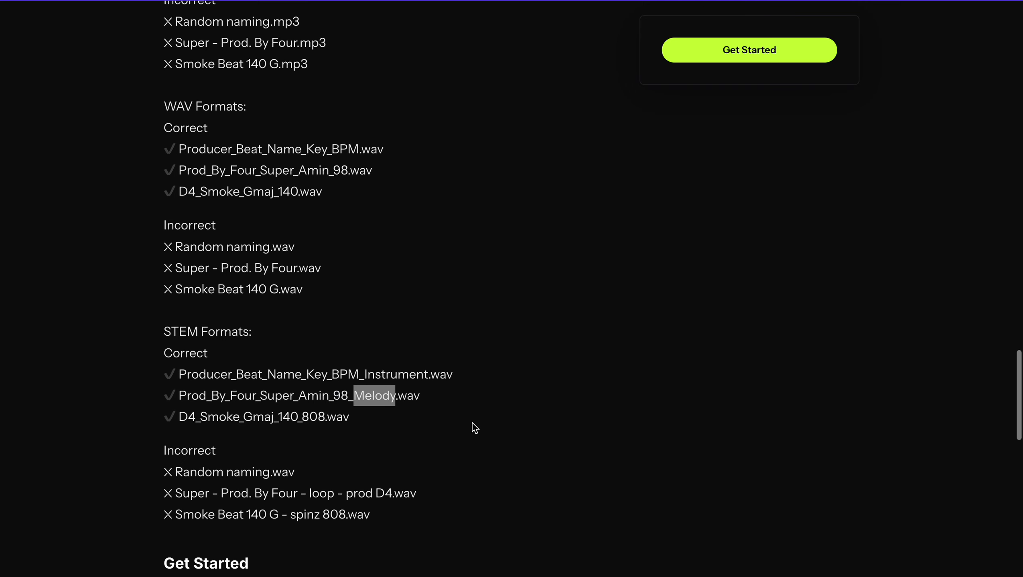
{"action": "left_click_drag", "start_coordinate": [326, 347], "coordinate": [238, 347]}
{"action": "left_click", "coordinate": [318, 347]}
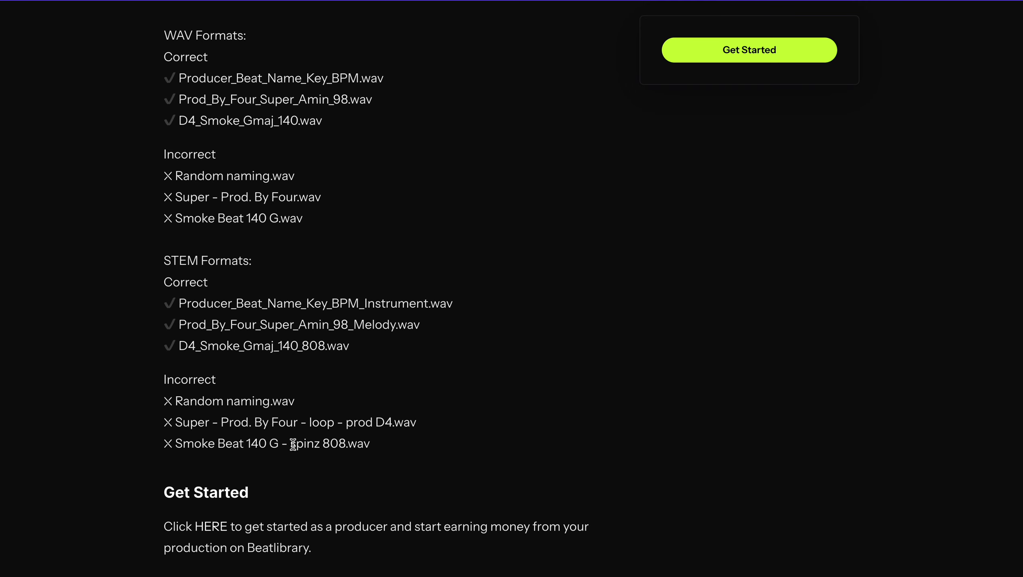
- Examine the incorrect STEM file name "Smoke Beat 140 G - spinz 808.wav" and look back over the naming conventions
{"action": "left_click_drag", "start_coordinate": [291, 444], "coordinate": [345, 443]}
{"action": "left_click", "coordinate": [362, 442]}
{"action": "left_click_drag", "start_coordinate": [345, 444], "coordinate": [178, 443]}
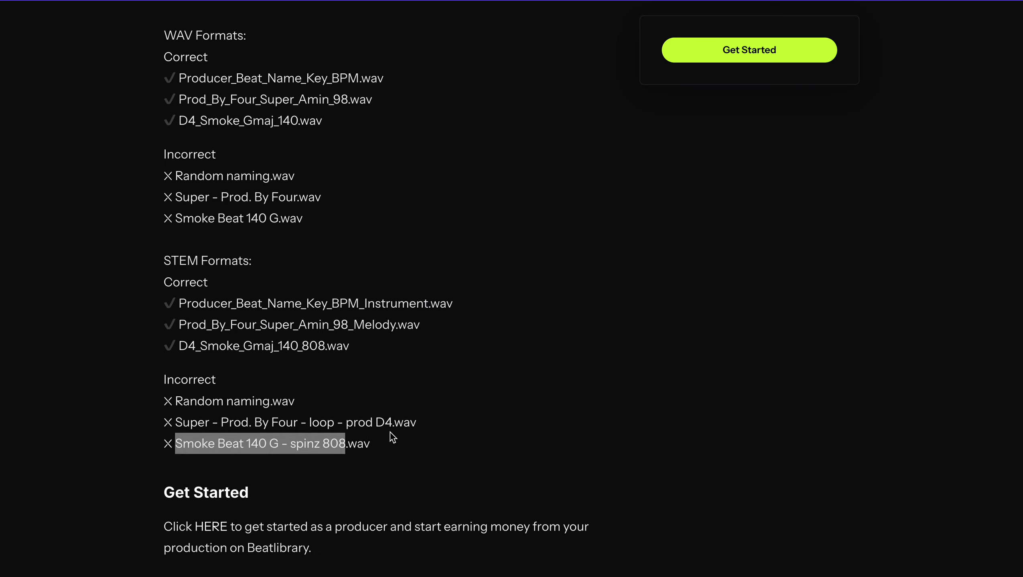
{"action": "left_click", "coordinate": [386, 377]}
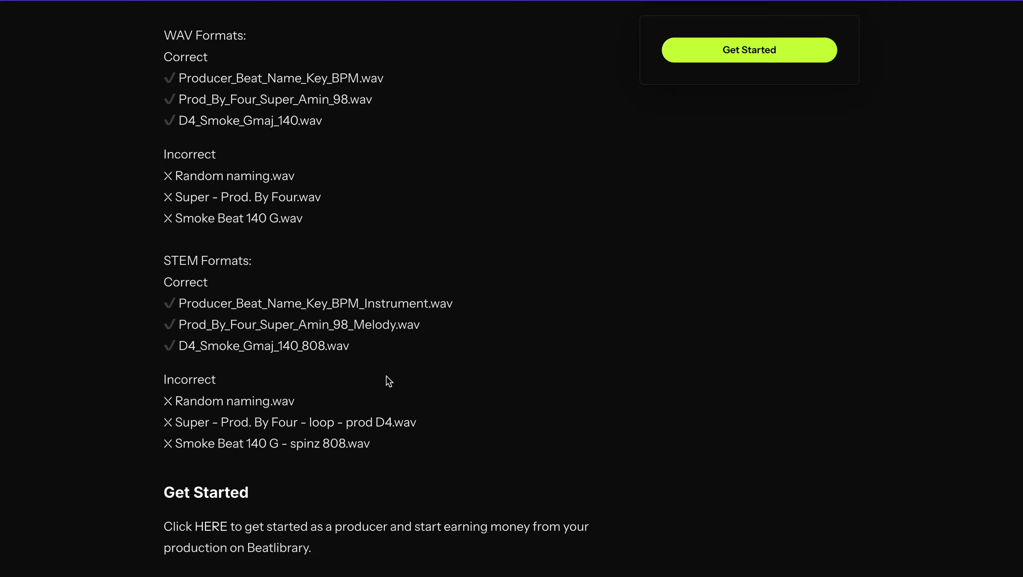
{"action": "scroll", "coordinate": [386, 377], "scroll_direction": "up", "scroll_amount": 10}
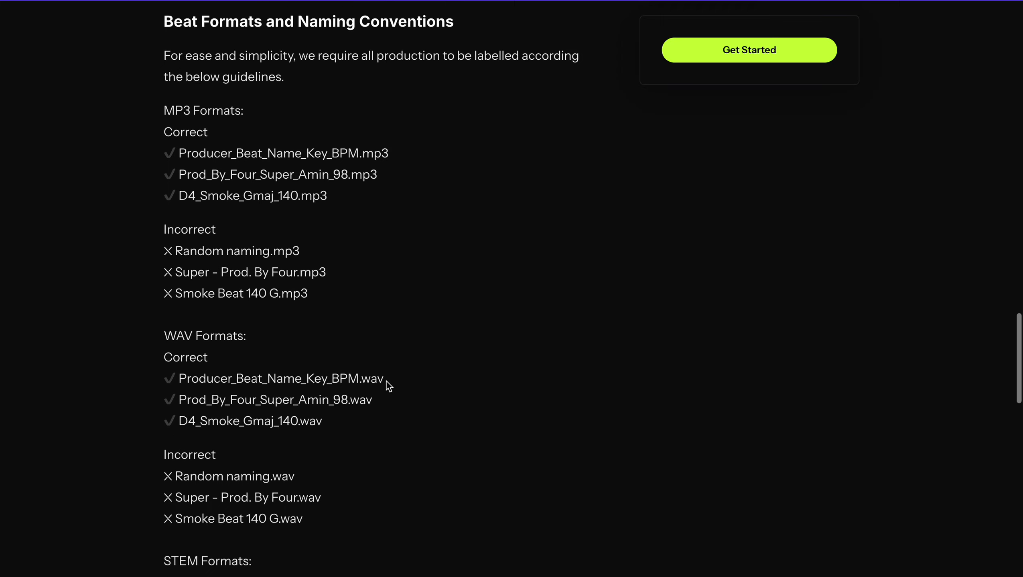
{"action": "scroll", "coordinate": [386, 389], "scroll_direction": "up", "scroll_amount": 4}
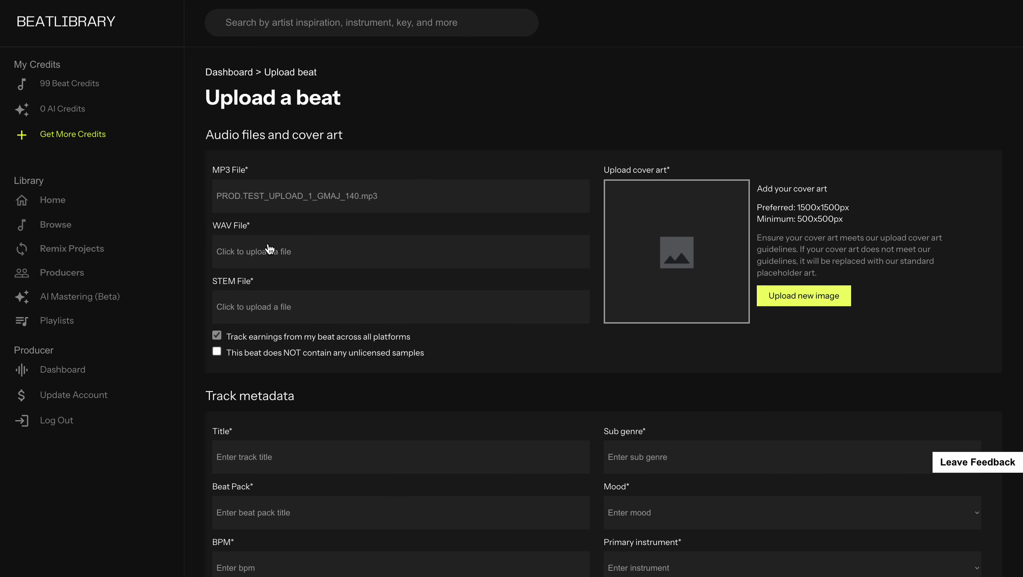
- On the Upload a beat form, attach PROD.TEST_UPLOAD_1_GMAJ_140.wav as the WAV file and PROD.TEST_UPLOAD_1_GMAJ_140.zip as the STEM file
{"action": "left_click", "coordinate": [270, 252]}
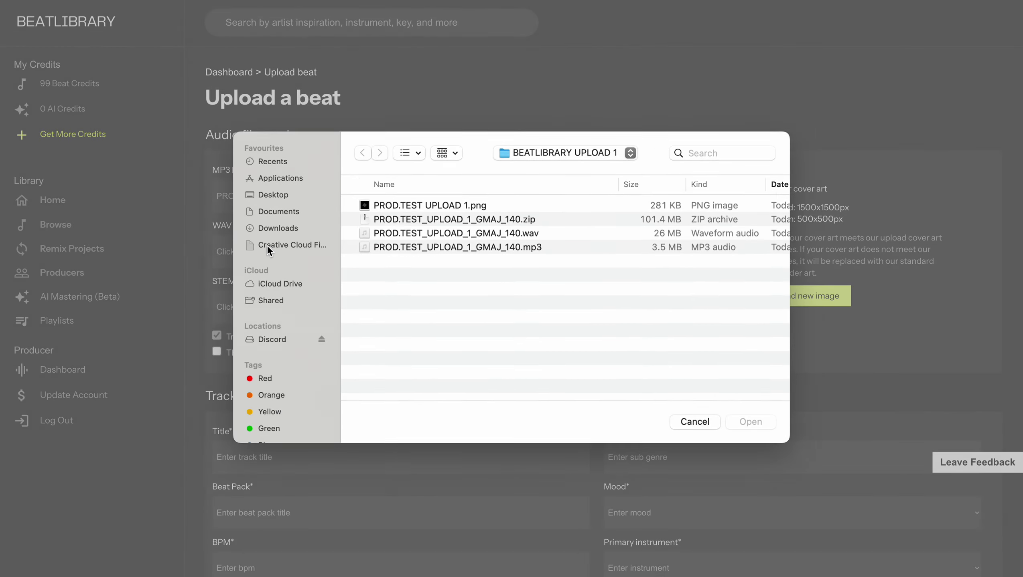
{"action": "left_click", "coordinate": [496, 234]}
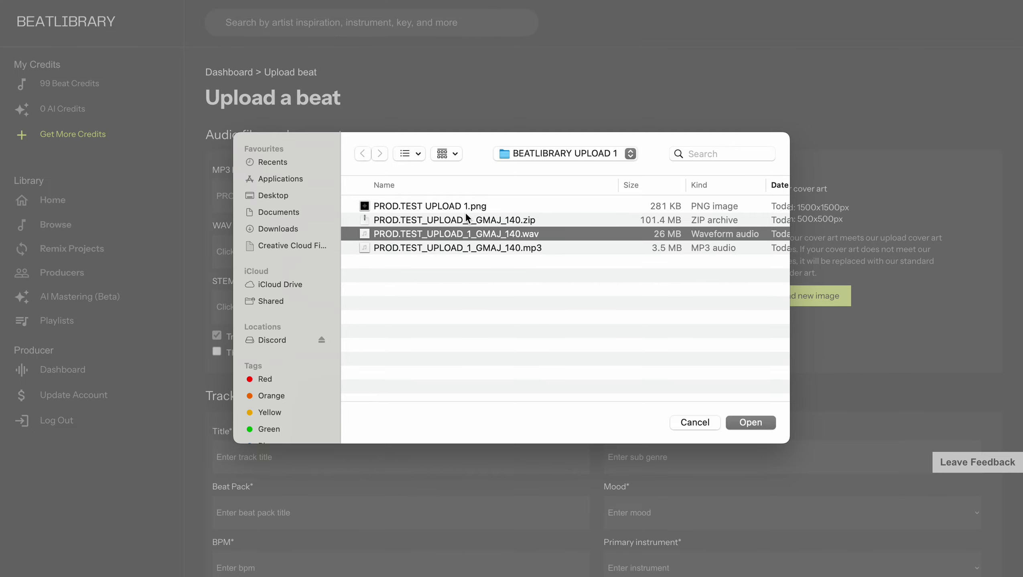
{"action": "double_click", "coordinate": [496, 239]}
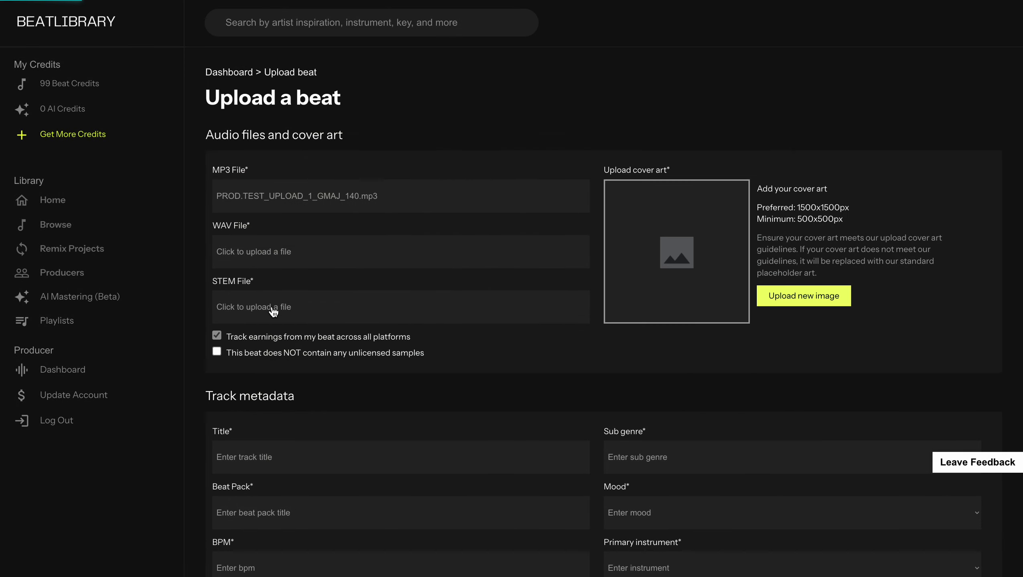
{"action": "left_click", "coordinate": [270, 307]}
{"action": "double_click", "coordinate": [470, 220]}
- Preview PROD.TEST UPLOAD 1.png and upload it as the beat's cover art
{"action": "left_click", "coordinate": [798, 296]}
{"action": "double_click", "coordinate": [431, 207]}
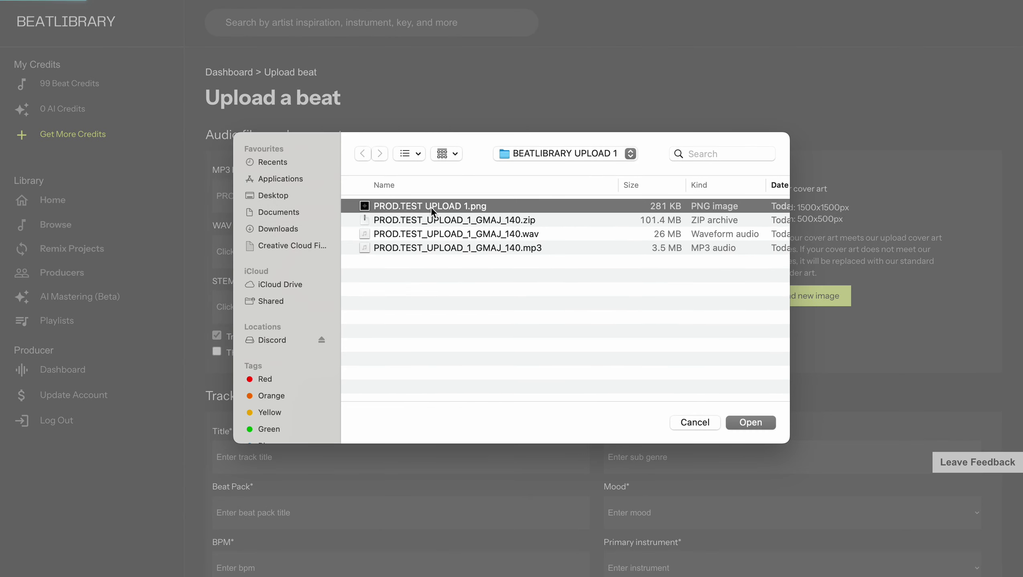
{"action": "key", "text": "space"}
{"action": "double_click", "coordinate": [439, 204]}
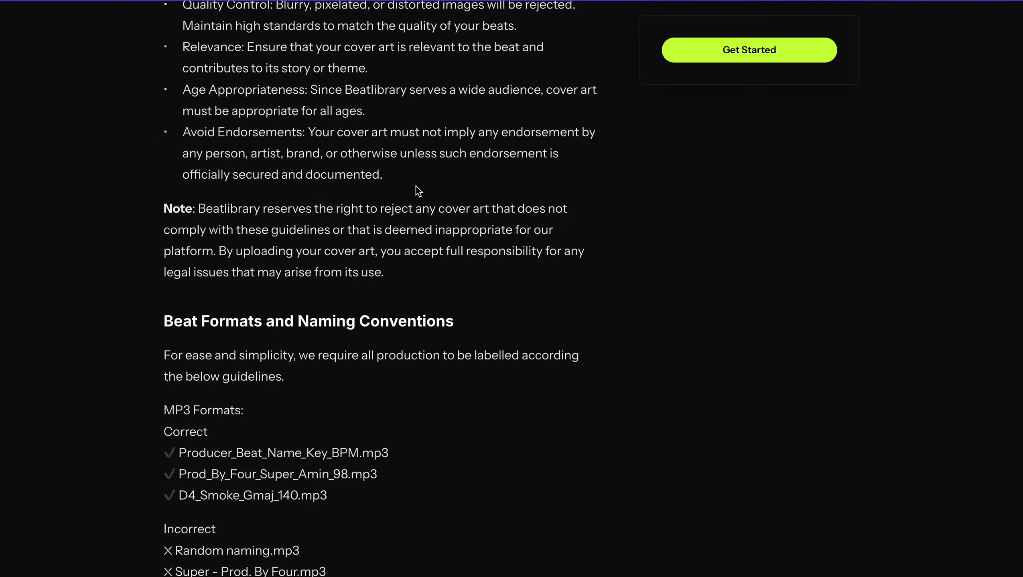
- Return to the upload guidelines page and review the Cover Art Guidelines section
{"action": "scroll", "coordinate": [418, 191], "scroll_direction": "up", "scroll_amount": 15}
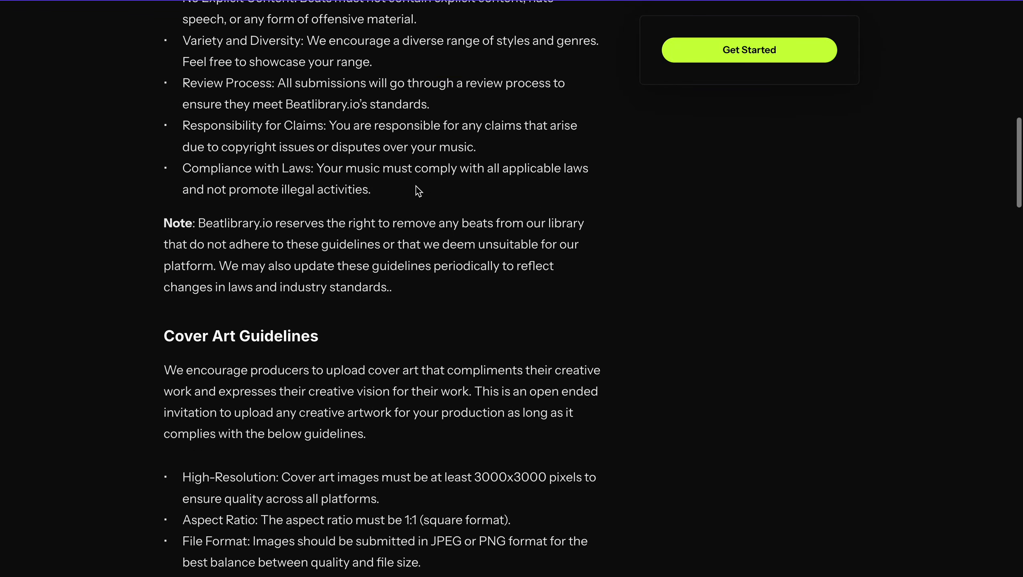
{"action": "scroll", "coordinate": [419, 191], "scroll_direction": "up", "scroll_amount": 4}
{"action": "scroll", "coordinate": [413, 187], "scroll_direction": "down", "scroll_amount": 10}
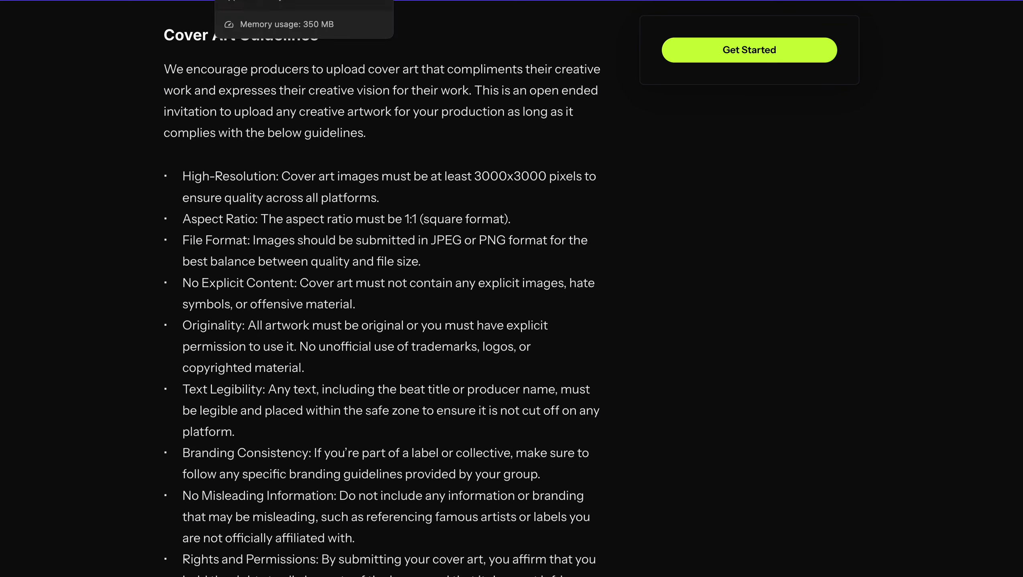
{"action": "key", "text": "ctrl+w"}
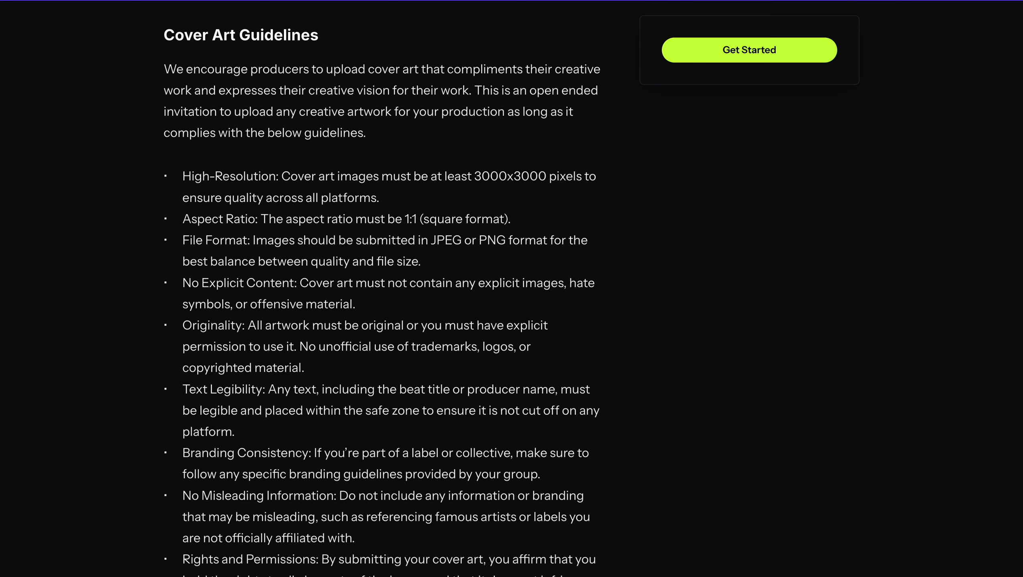
{"action": "left_click_drag", "start_coordinate": [165, 36], "coordinate": [242, 35]}
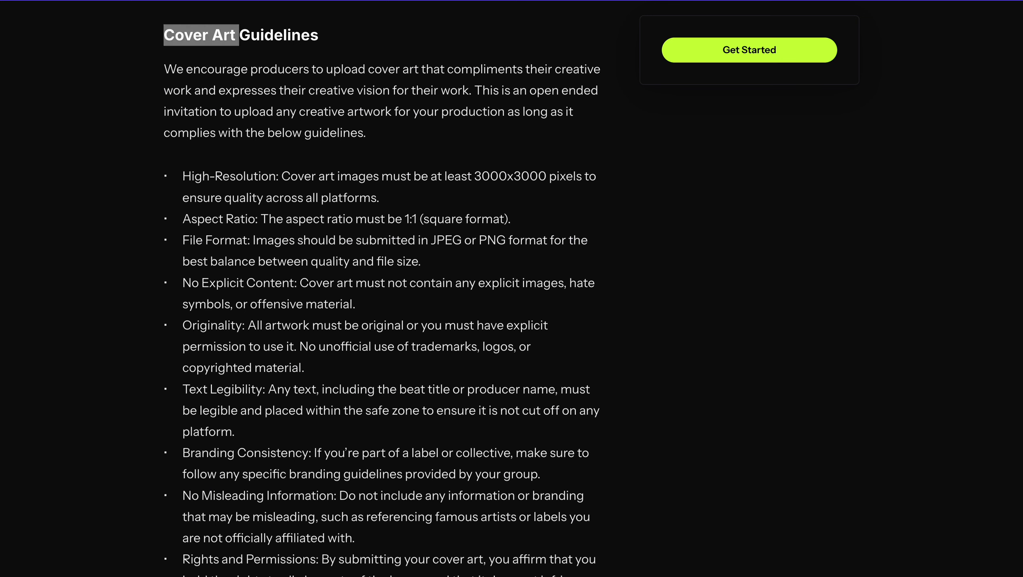
- Return to the Upload a beat form and review the earnings-tracking and unlicensed-samples options below the audio files
{"action": "key", "text": "alt+Left"}
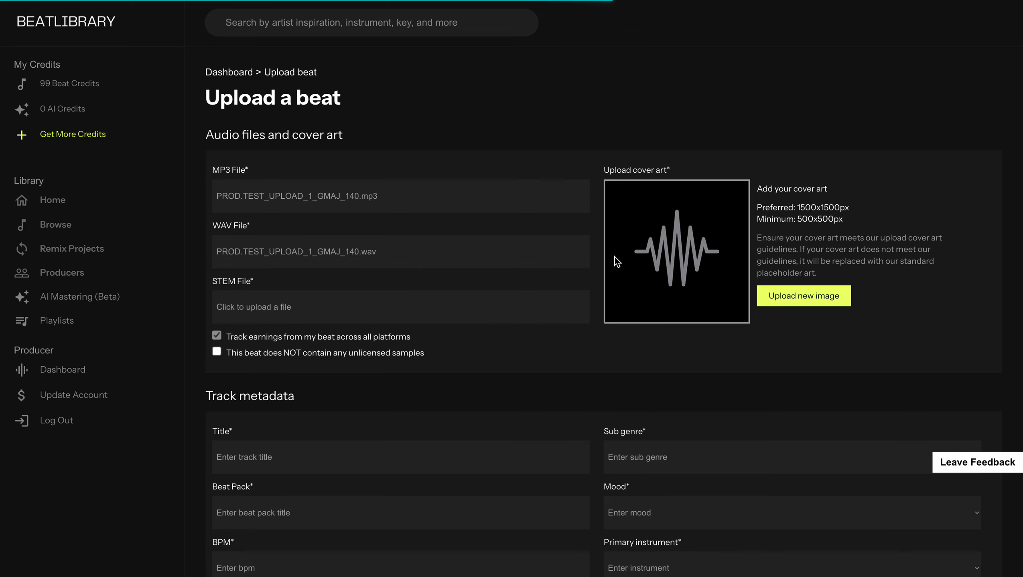
{"action": "scroll", "coordinate": [610, 333], "scroll_direction": "down", "scroll_amount": 3}
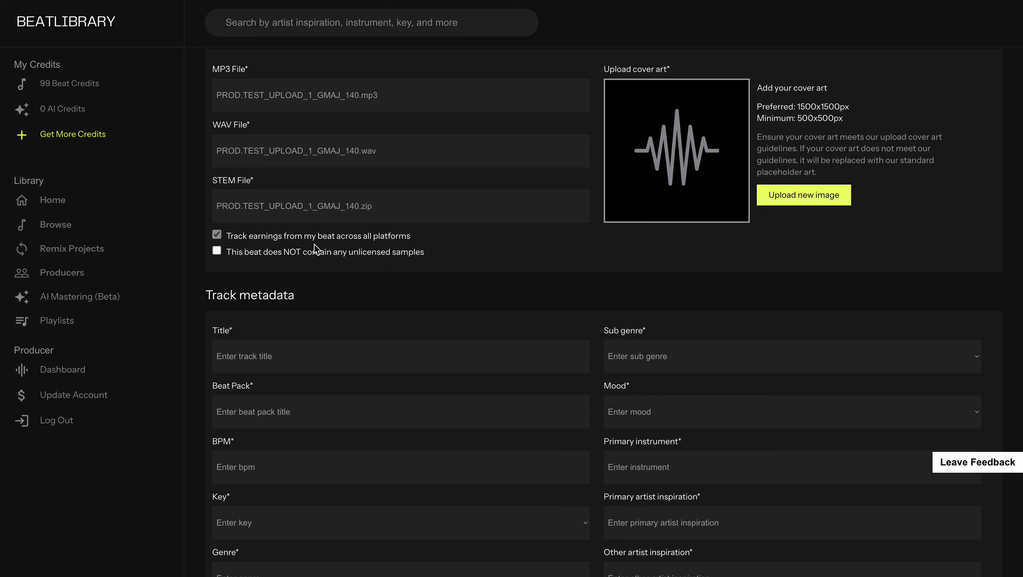
{"action": "scroll", "coordinate": [314, 245], "scroll_direction": "down", "scroll_amount": 1}
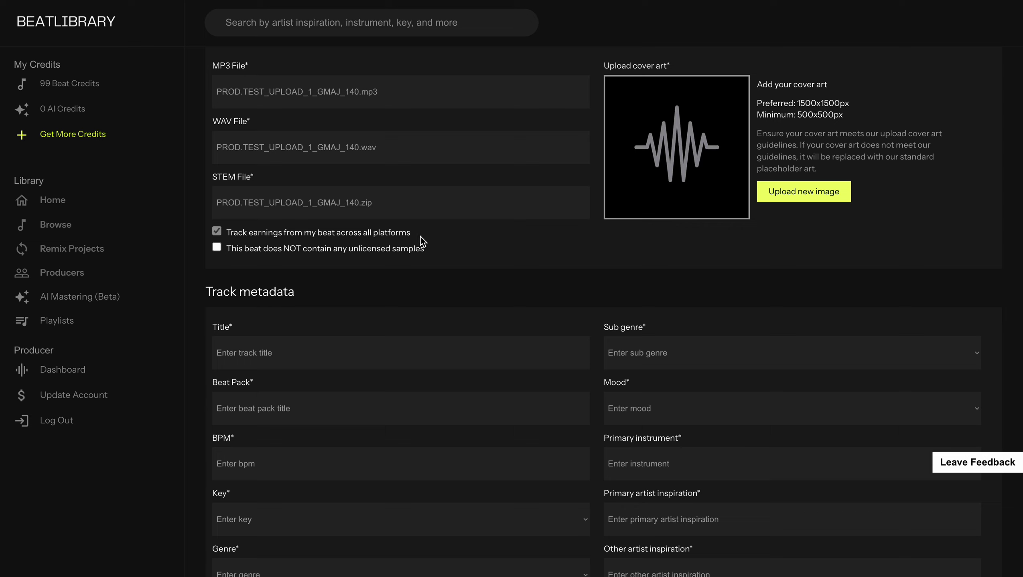
{"action": "left_click", "coordinate": [218, 232]}
{"action": "left_click", "coordinate": [218, 231]}
{"action": "left_click_drag", "start_coordinate": [422, 234], "coordinate": [225, 232]}
{"action": "left_click", "coordinate": [261, 233]}
{"action": "left_click", "coordinate": [219, 249]}
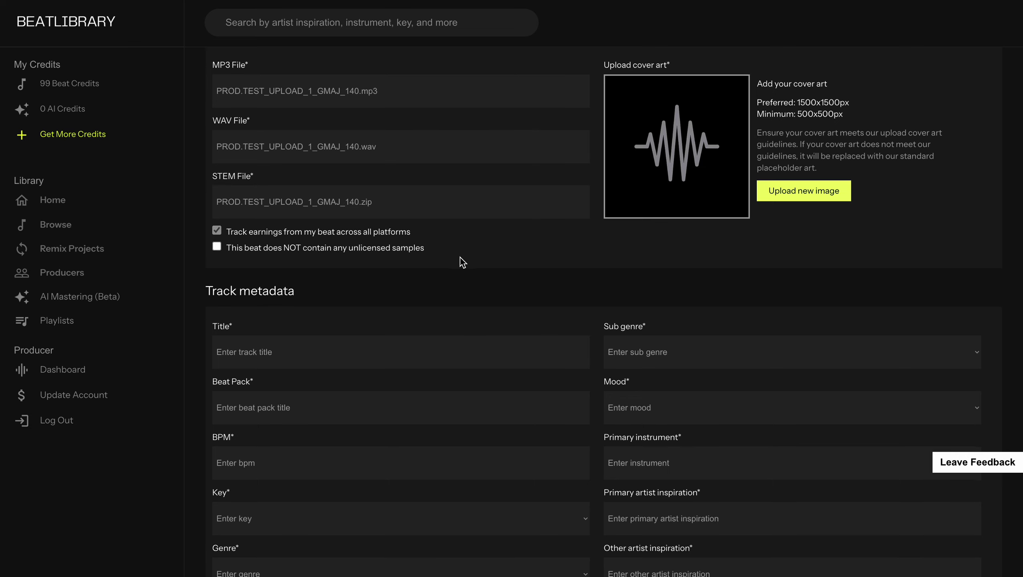
- In the track metadata, enter UPLOAD 1 as the title and BEAT TAPE 1 as the beat pack
{"action": "scroll", "coordinate": [461, 261], "scroll_direction": "down", "scroll_amount": 2}
{"action": "scroll", "coordinate": [433, 274], "scroll_direction": "down", "scroll_amount": 3}
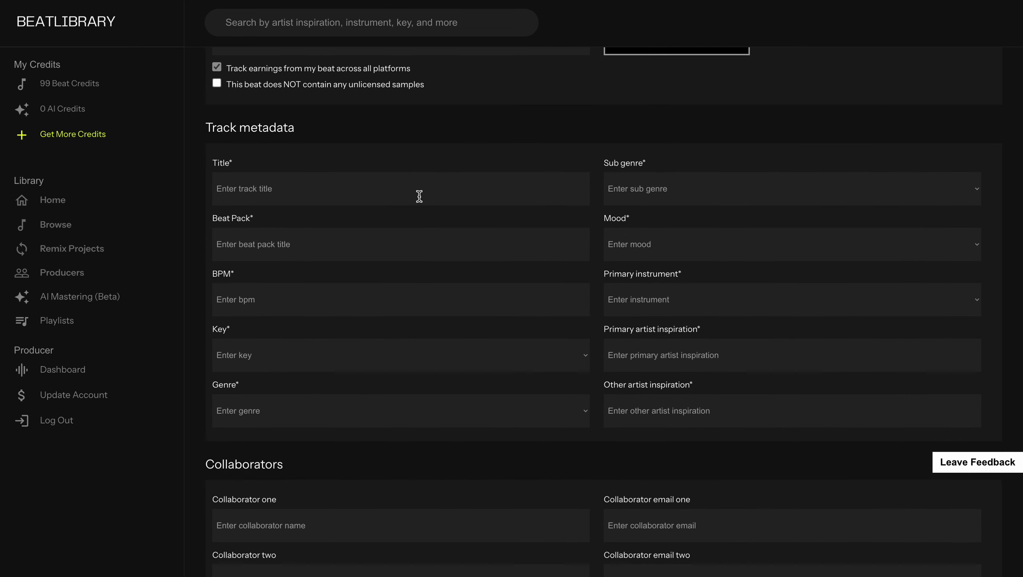
{"action": "scroll", "coordinate": [417, 189], "scroll_direction": "up", "scroll_amount": 4}
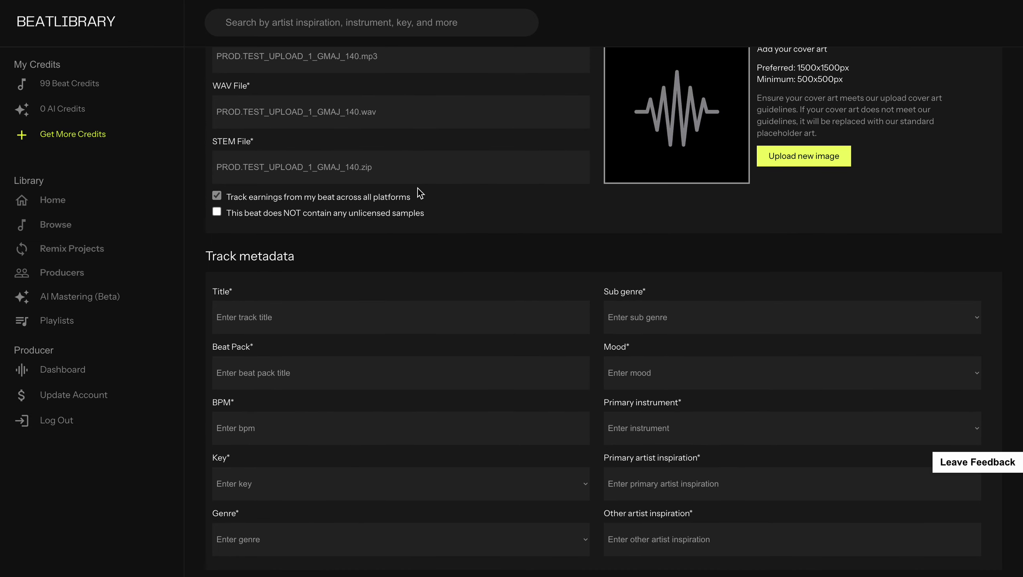
{"action": "key", "text": "Caps_Lock"}
{"action": "type", "text": "UPLOAD 1"}
{"action": "key", "text": "Tab"}
{"action": "type", "text": "BEAT TAPE 1"}
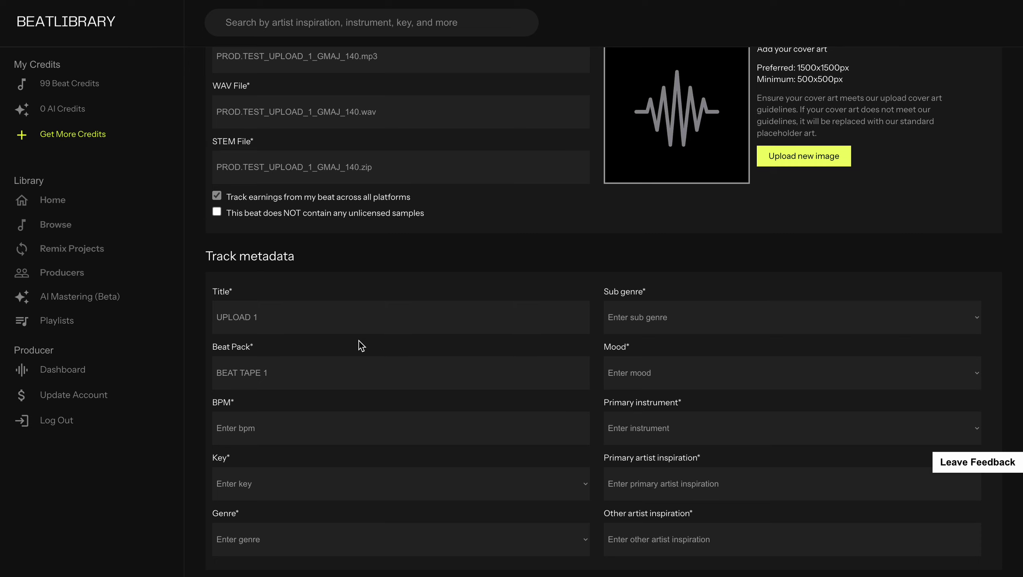
- Set the beat's BPM to 100 and its key to G Major
{"action": "scroll", "coordinate": [360, 343], "scroll_direction": "down", "scroll_amount": 1}
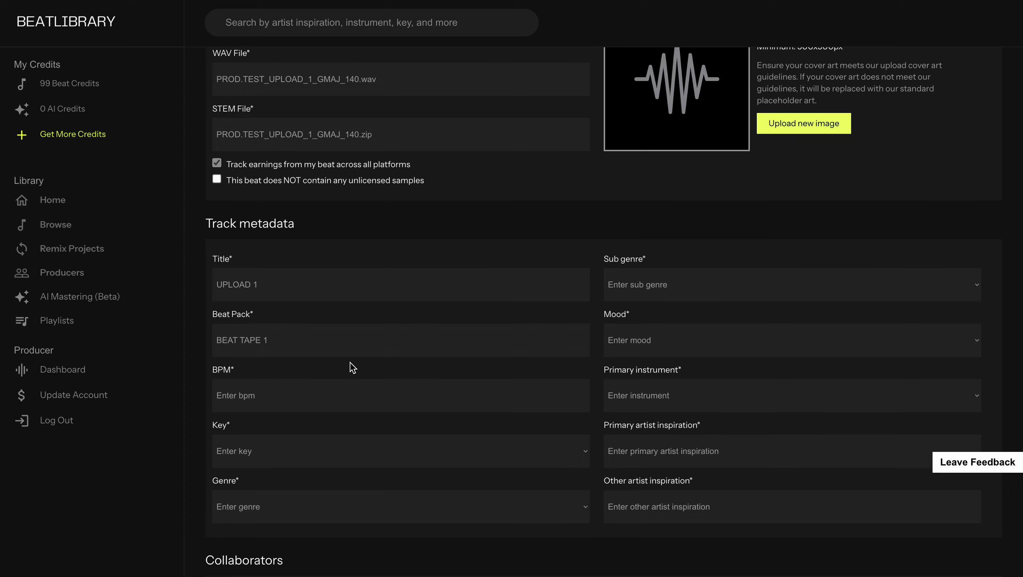
{"action": "left_click", "coordinate": [321, 397]}
{"action": "type", "text": "100"}
{"action": "scroll", "coordinate": [336, 373], "scroll_direction": "down", "scroll_amount": 2}
{"action": "left_click", "coordinate": [322, 378]}
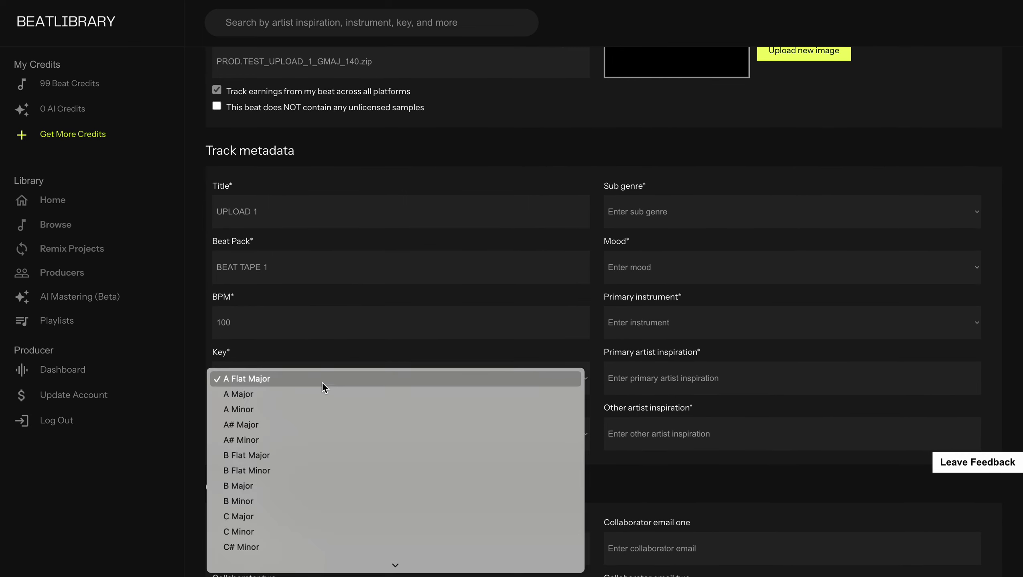
{"action": "scroll", "coordinate": [325, 472], "scroll_direction": "down", "scroll_amount": 5}
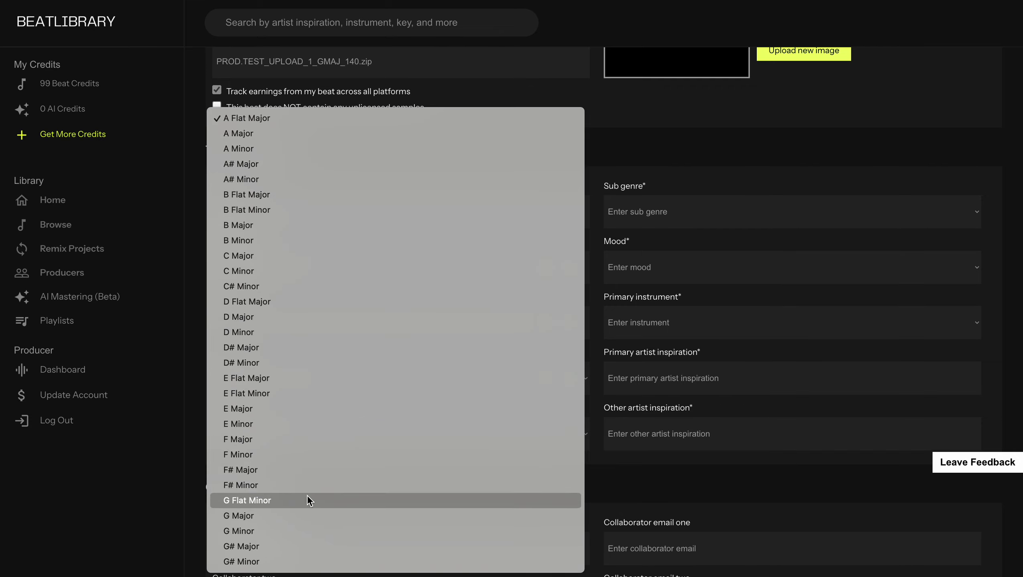
{"action": "left_click", "coordinate": [299, 513]}
- Set the beat's genre to Afrobeats and its sub genre to Dancehall
{"action": "left_click", "coordinate": [326, 428]}
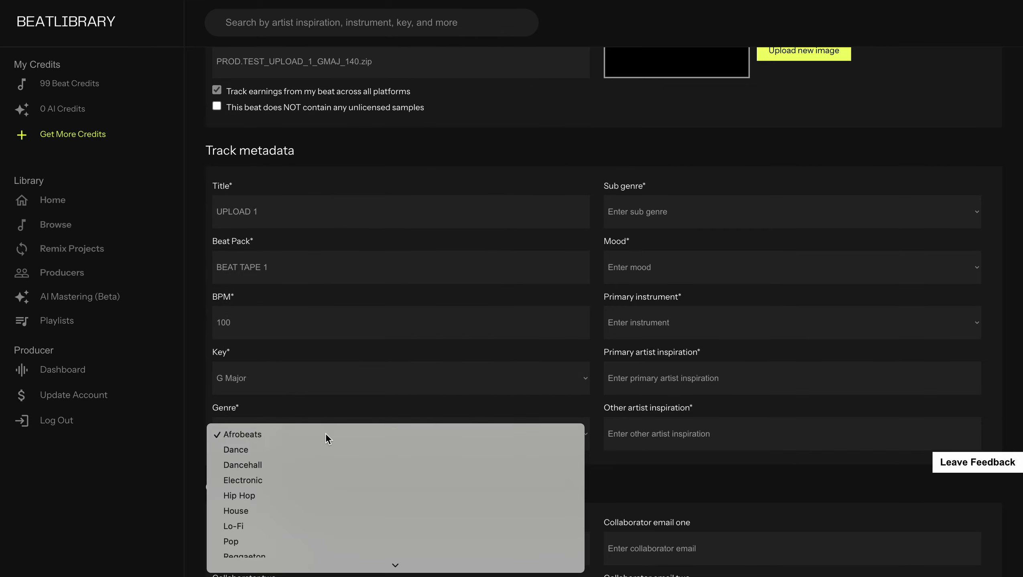
{"action": "left_click", "coordinate": [325, 433]}
{"action": "left_click", "coordinate": [647, 222]}
{"action": "left_click", "coordinate": [645, 216]}
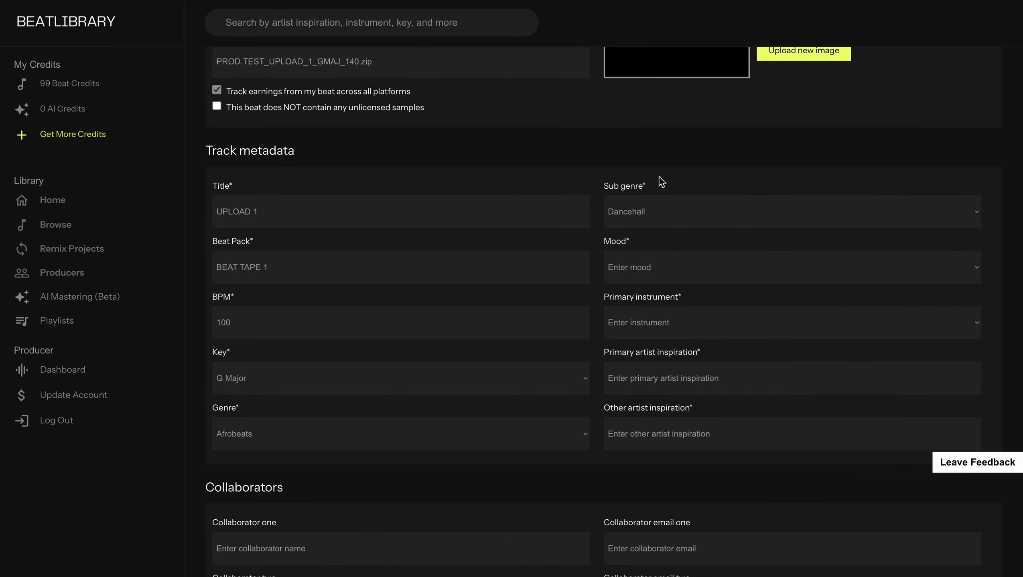
- Set the beat's mood to Aggressive and its primary instrument to Guitar
{"action": "left_click", "coordinate": [663, 266]}
{"action": "left_click", "coordinate": [660, 283]}
{"action": "left_click", "coordinate": [671, 251]}
{"action": "left_click", "coordinate": [681, 162]}
{"action": "scroll", "coordinate": [681, 164], "scroll_direction": "up", "scroll_amount": 3}
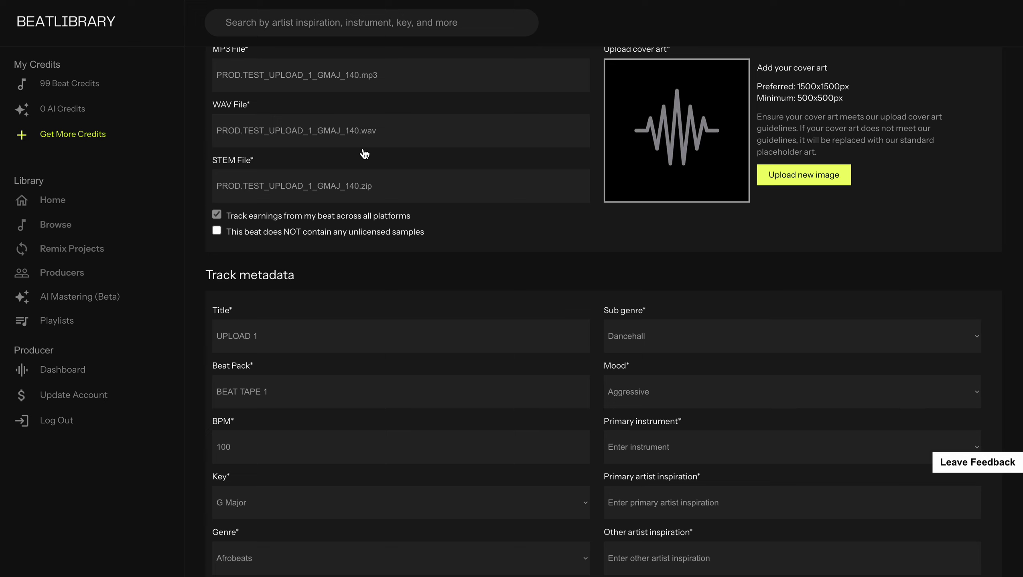
{"action": "scroll", "coordinate": [642, 265], "scroll_direction": "down", "scroll_amount": 3}
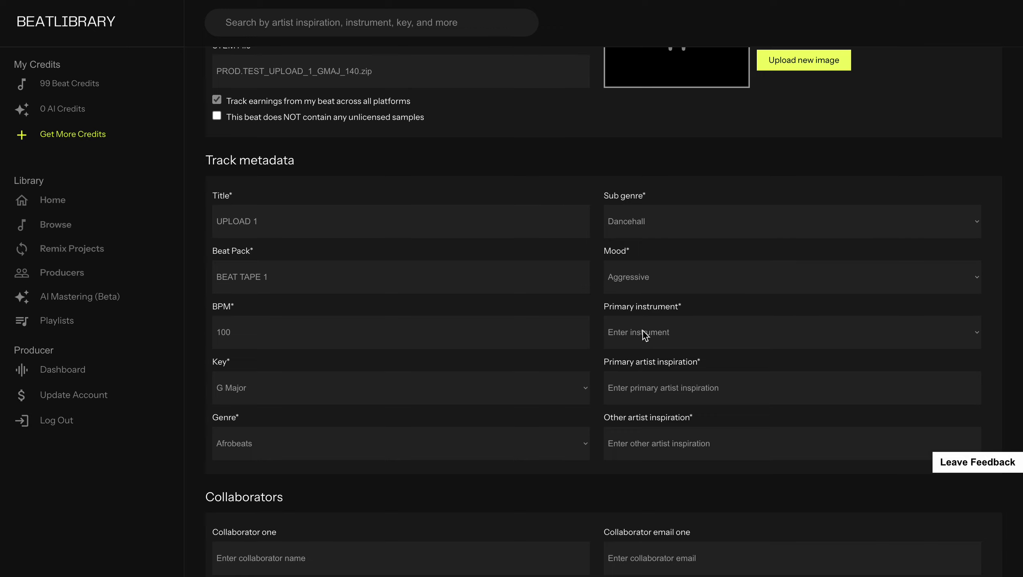
{"action": "scroll", "coordinate": [693, 328], "scroll_direction": "down", "scroll_amount": 1}
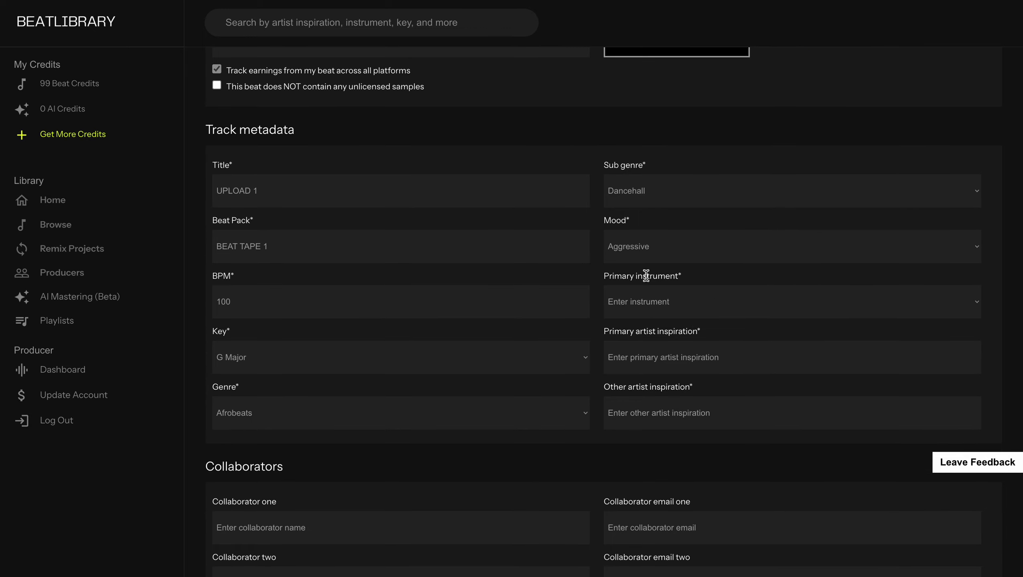
{"action": "left_click", "coordinate": [680, 297]}
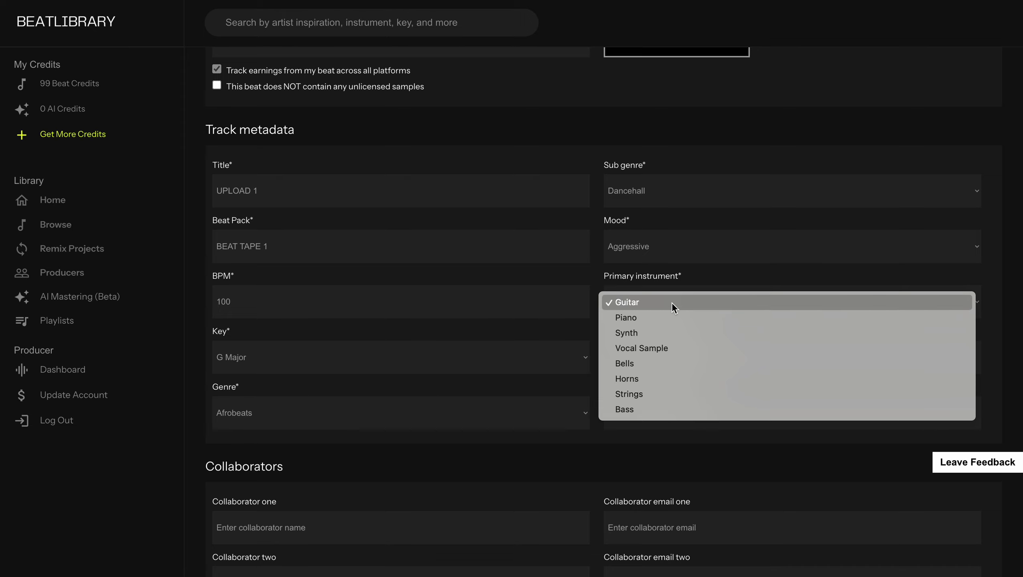
{"action": "left_click", "coordinate": [671, 302]}
{"action": "scroll", "coordinate": [691, 279], "scroll_direction": "down", "scroll_amount": 1}
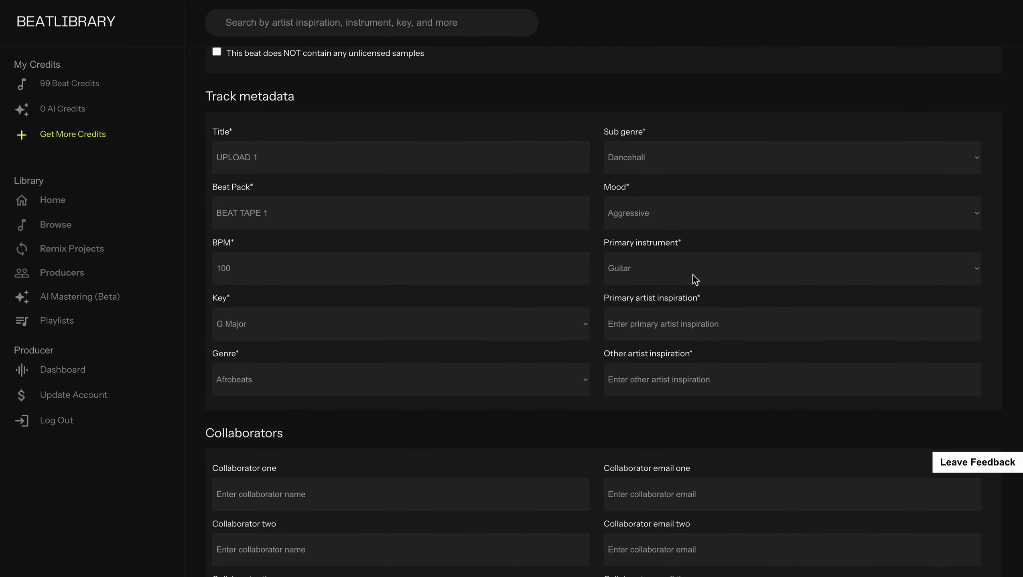
- Enter Drake as the primary artist inspiration, with only the first letter capitalised
{"action": "key", "text": "Caps_Lock"}
{"action": "type", "text": "DRAKE"}
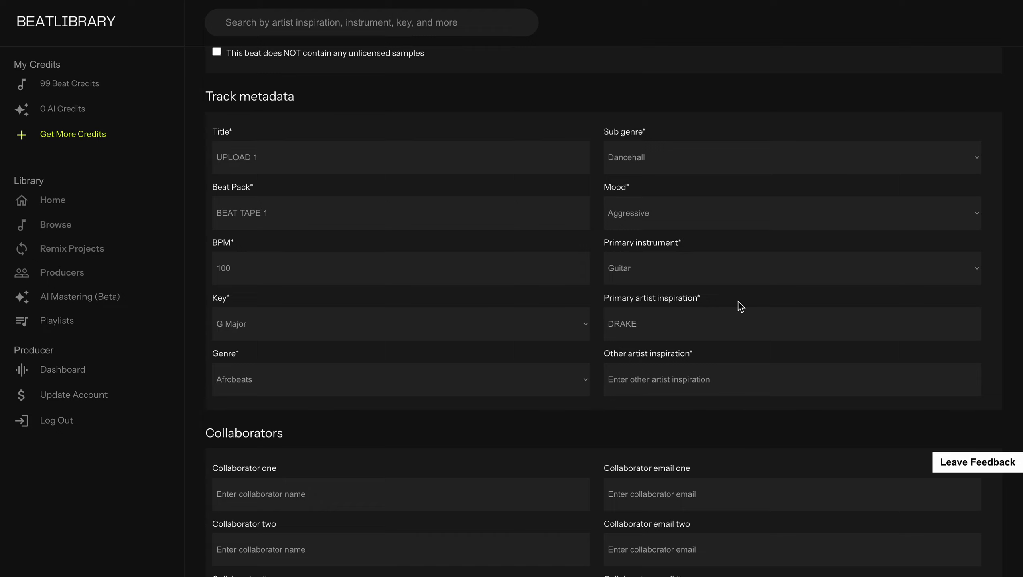
{"action": "key", "text": "Caps_Lock"}
{"action": "left_click", "coordinate": [686, 380]}
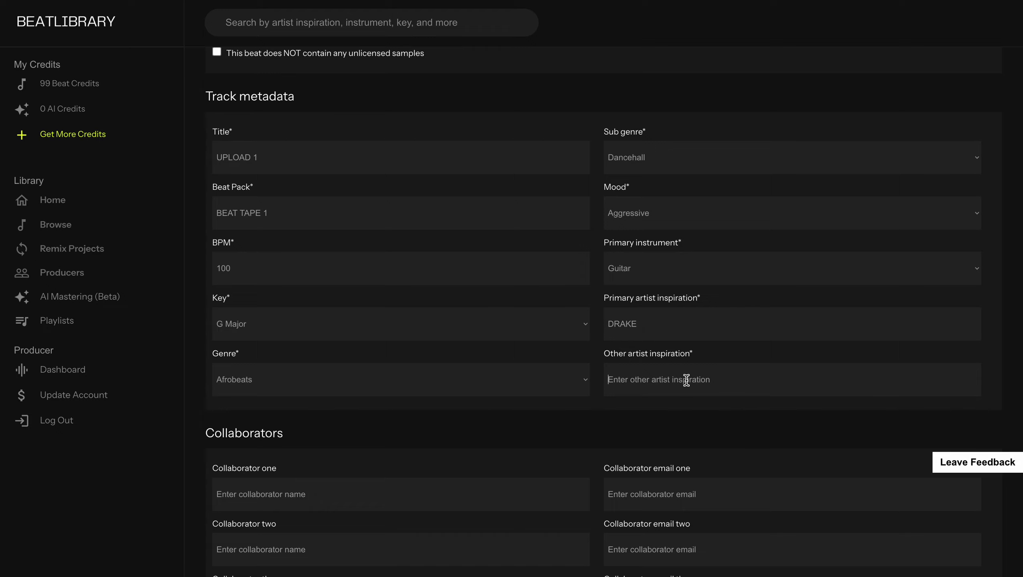
{"action": "double_click", "coordinate": [696, 323]}
{"action": "type", "text": "Drake"}
{"action": "left_click", "coordinate": [658, 324]}
- Enter Future as the other artist inspiration in the track metadata
{"action": "left_click", "coordinate": [724, 374]}
{"action": "scroll", "coordinate": [694, 353], "scroll_direction": "down", "scroll_amount": 1}
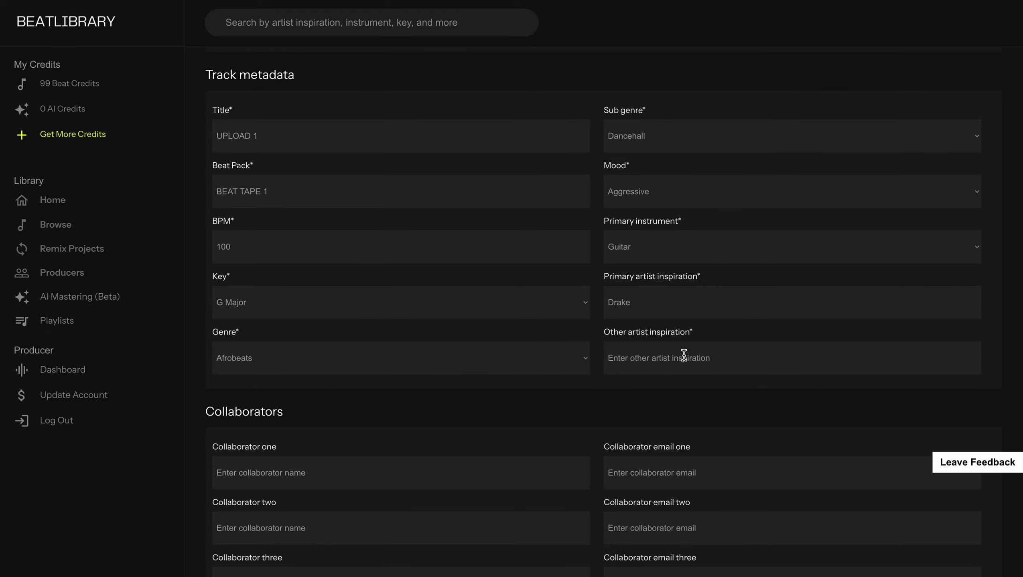
{"action": "type", "text": "Future"}
- Enter Collaborator Name 1 as the first collaborator's name, and clear that entry again
{"action": "scroll", "coordinate": [728, 333], "scroll_direction": "down", "scroll_amount": 3}
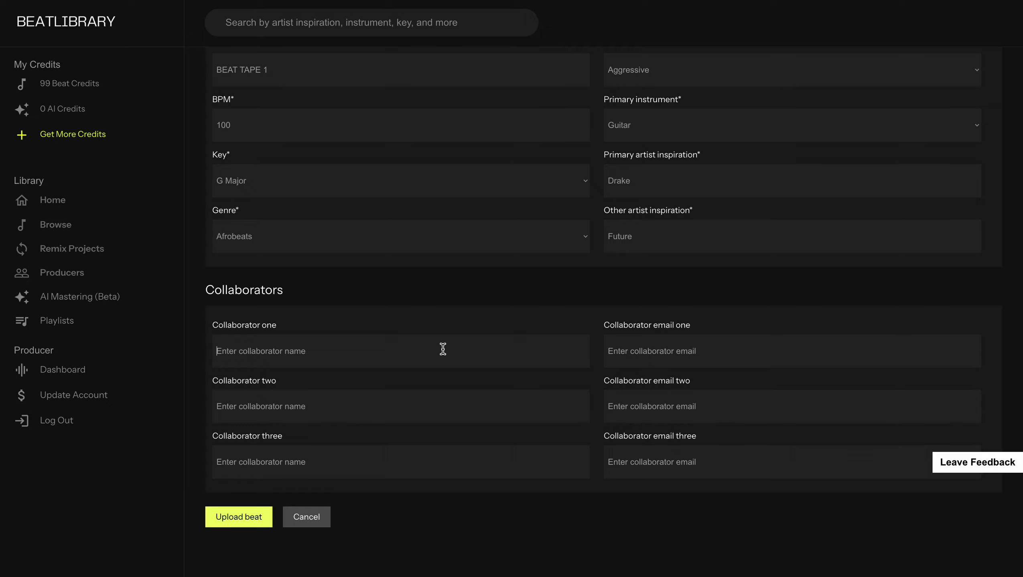
{"action": "type", "text": "Collaborator Name 1"}
{"action": "key", "text": "Tab"}
{"action": "triple_click", "coordinate": [339, 358]}
{"action": "key", "text": "BackSpace"}
- Submit the completed beat for upload, and open a new Upload a beat form from the dashboard
{"action": "left_click", "coordinate": [251, 517]}
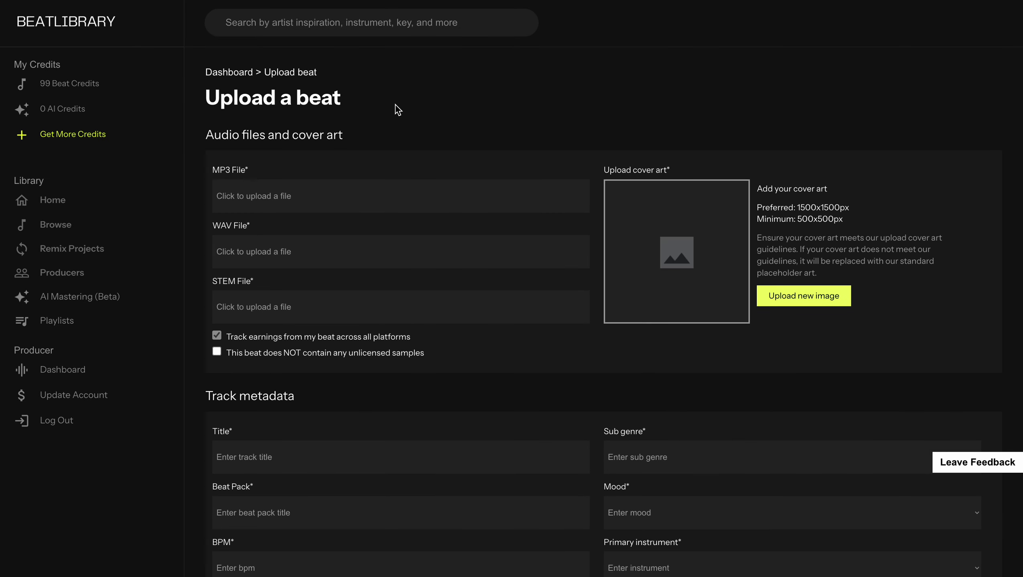
{"action": "left_click", "coordinate": [236, 72]}
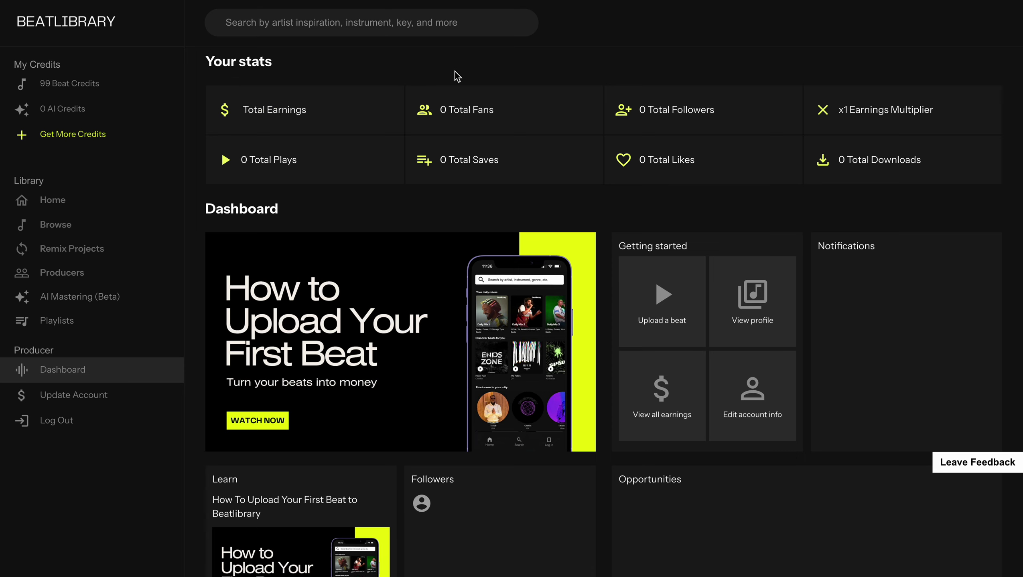
{"action": "left_click", "coordinate": [691, 292]}
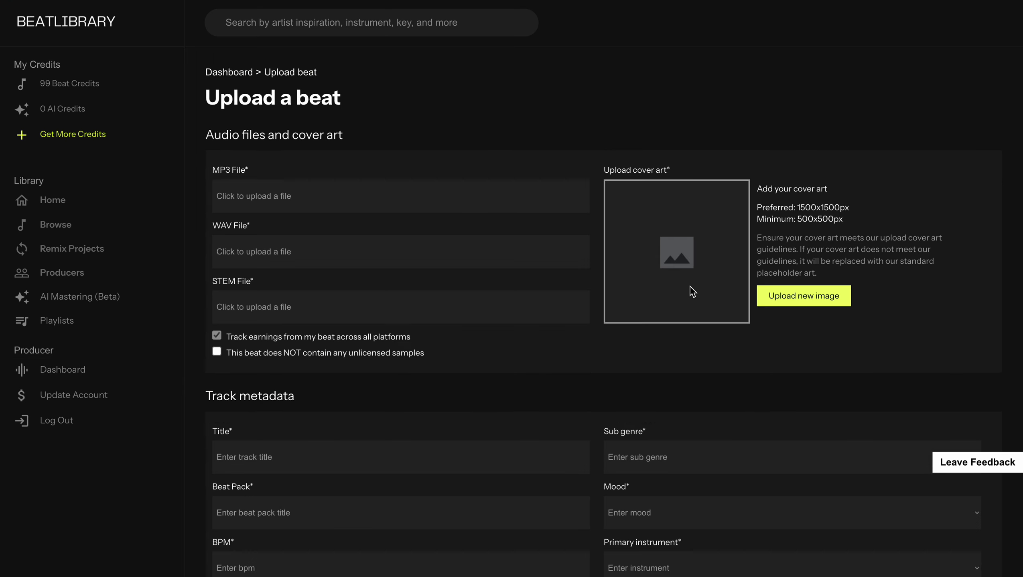